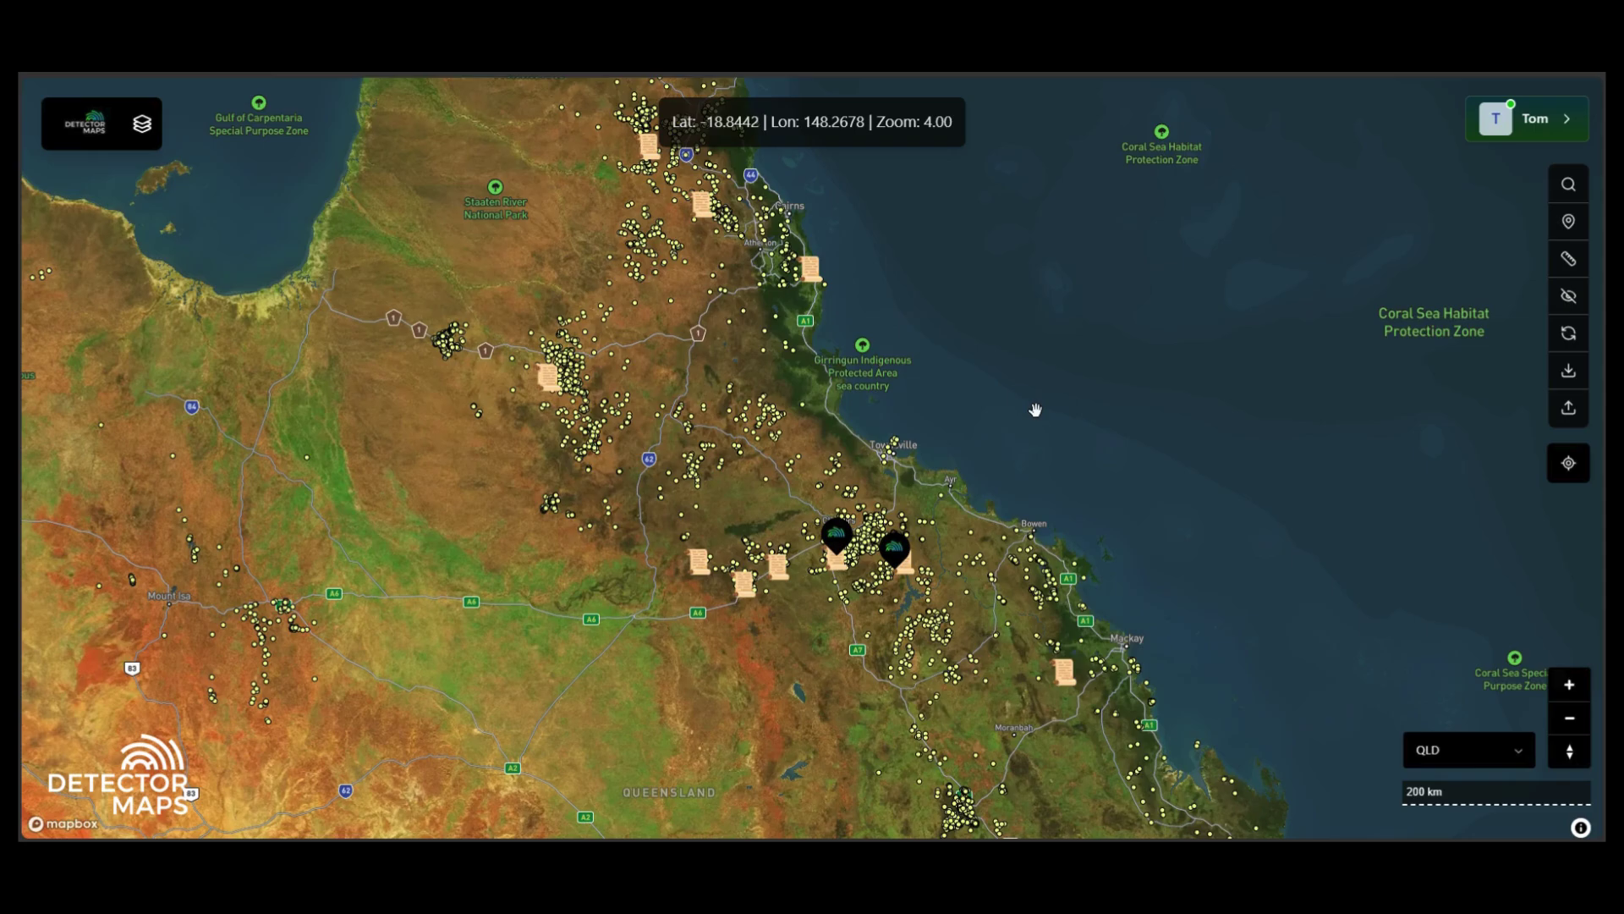
# Toggle the map coordinate readout between Lat/Lon and UTM, leaving it on UTM zone, easting and northing.
pyautogui.click(851, 137)
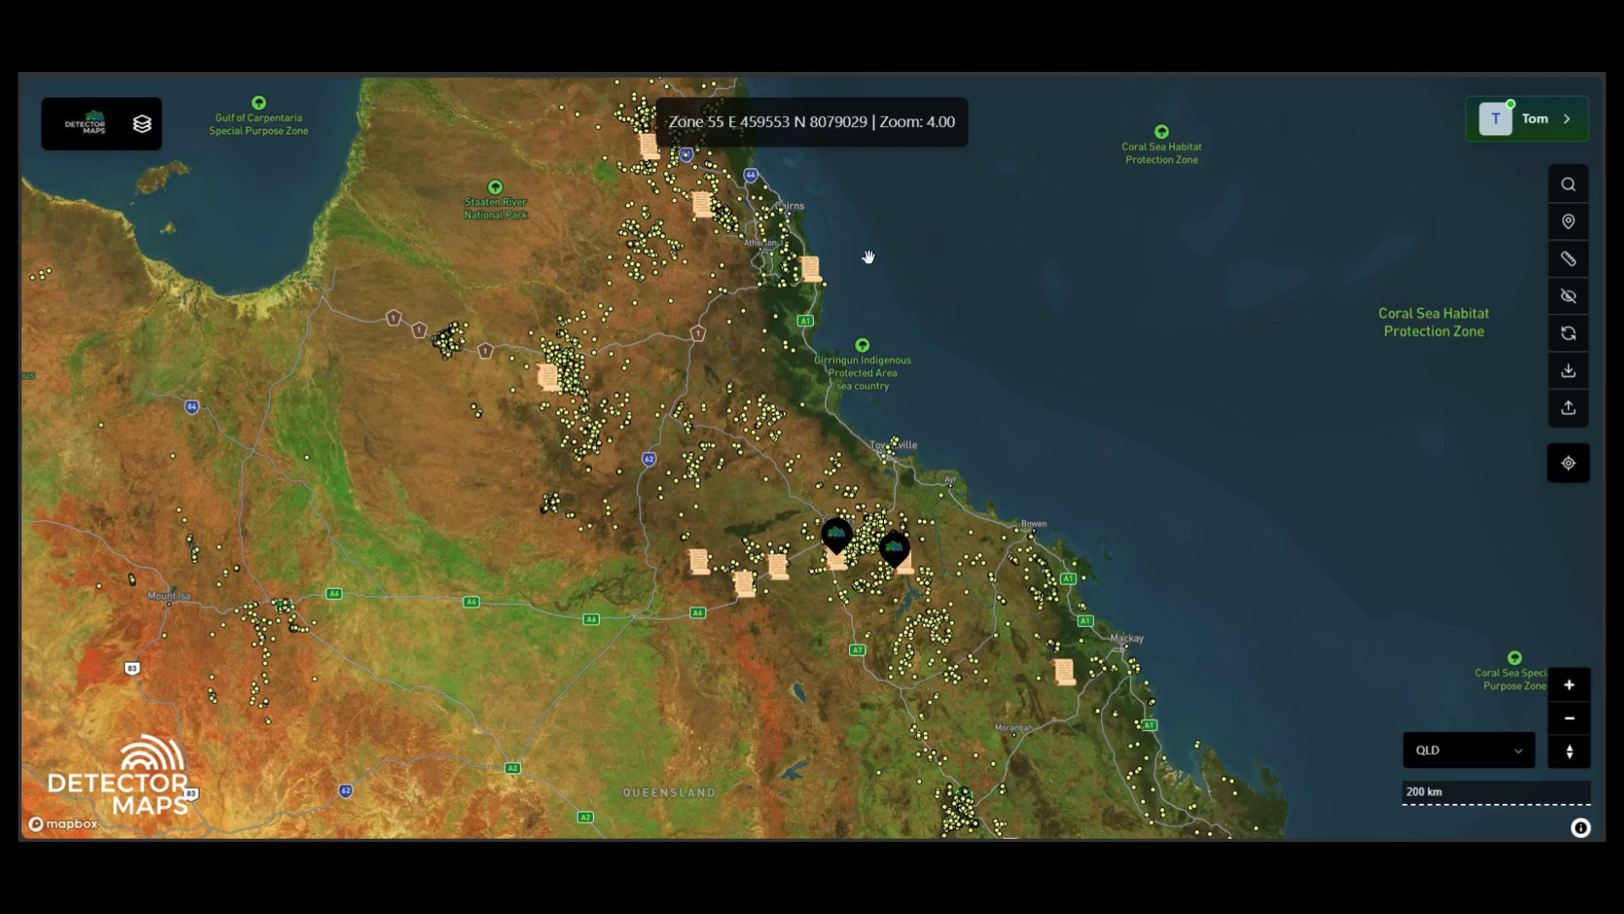
pyautogui.click(857, 142)
pyautogui.click(857, 142)
# Turn on the Soils geochemistry layer in the Map Layers list.
pyautogui.click(142, 126)
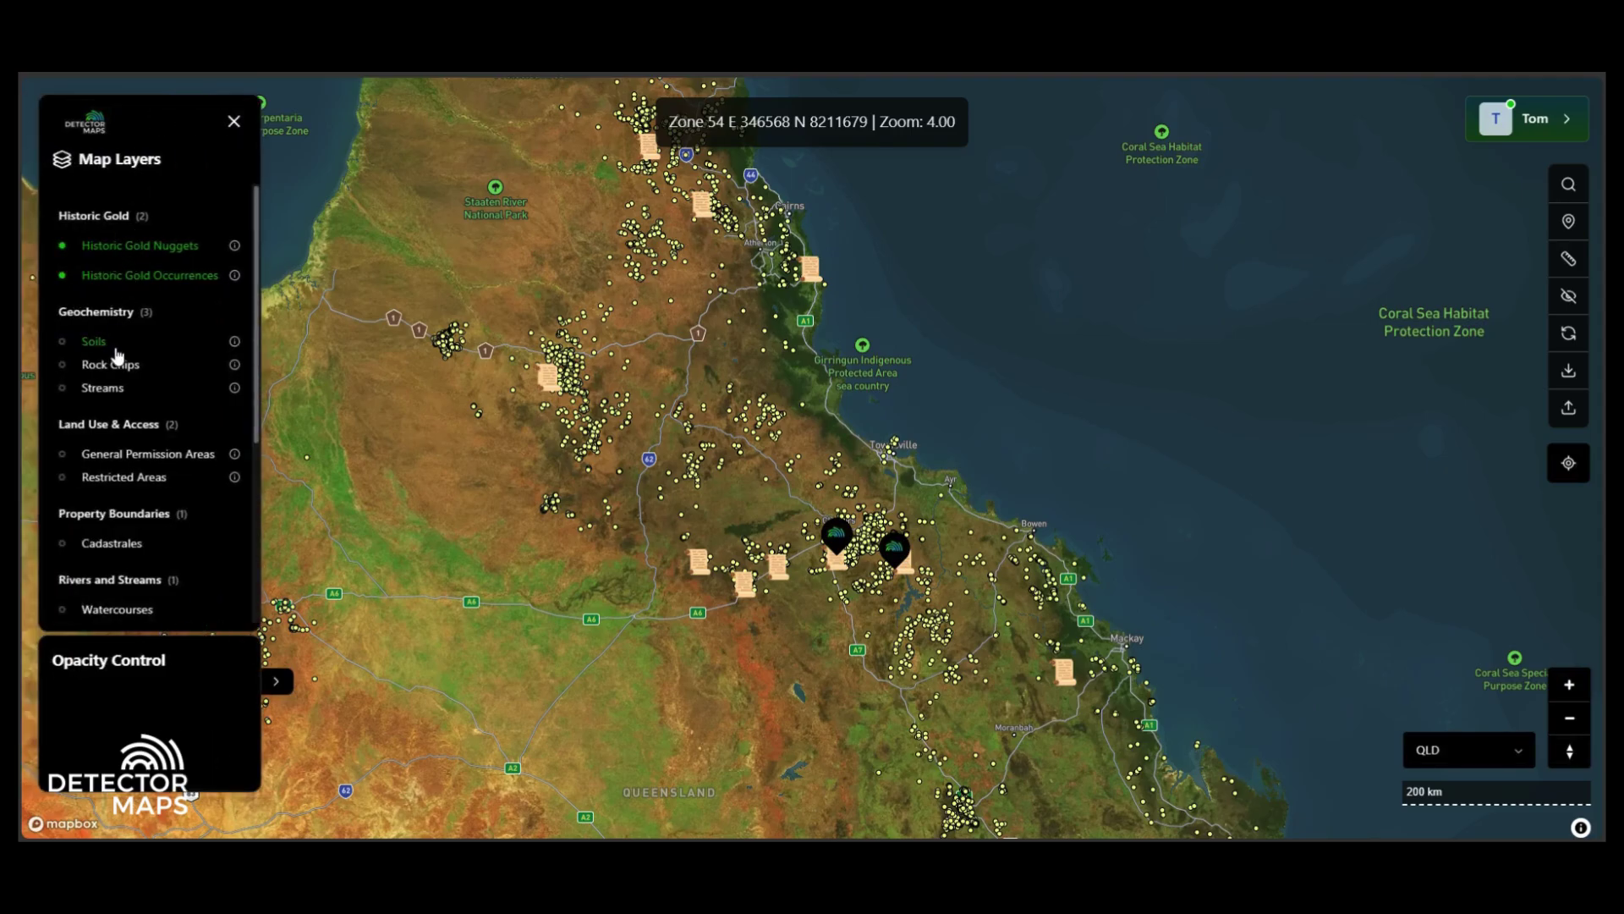
pyautogui.click(139, 263)
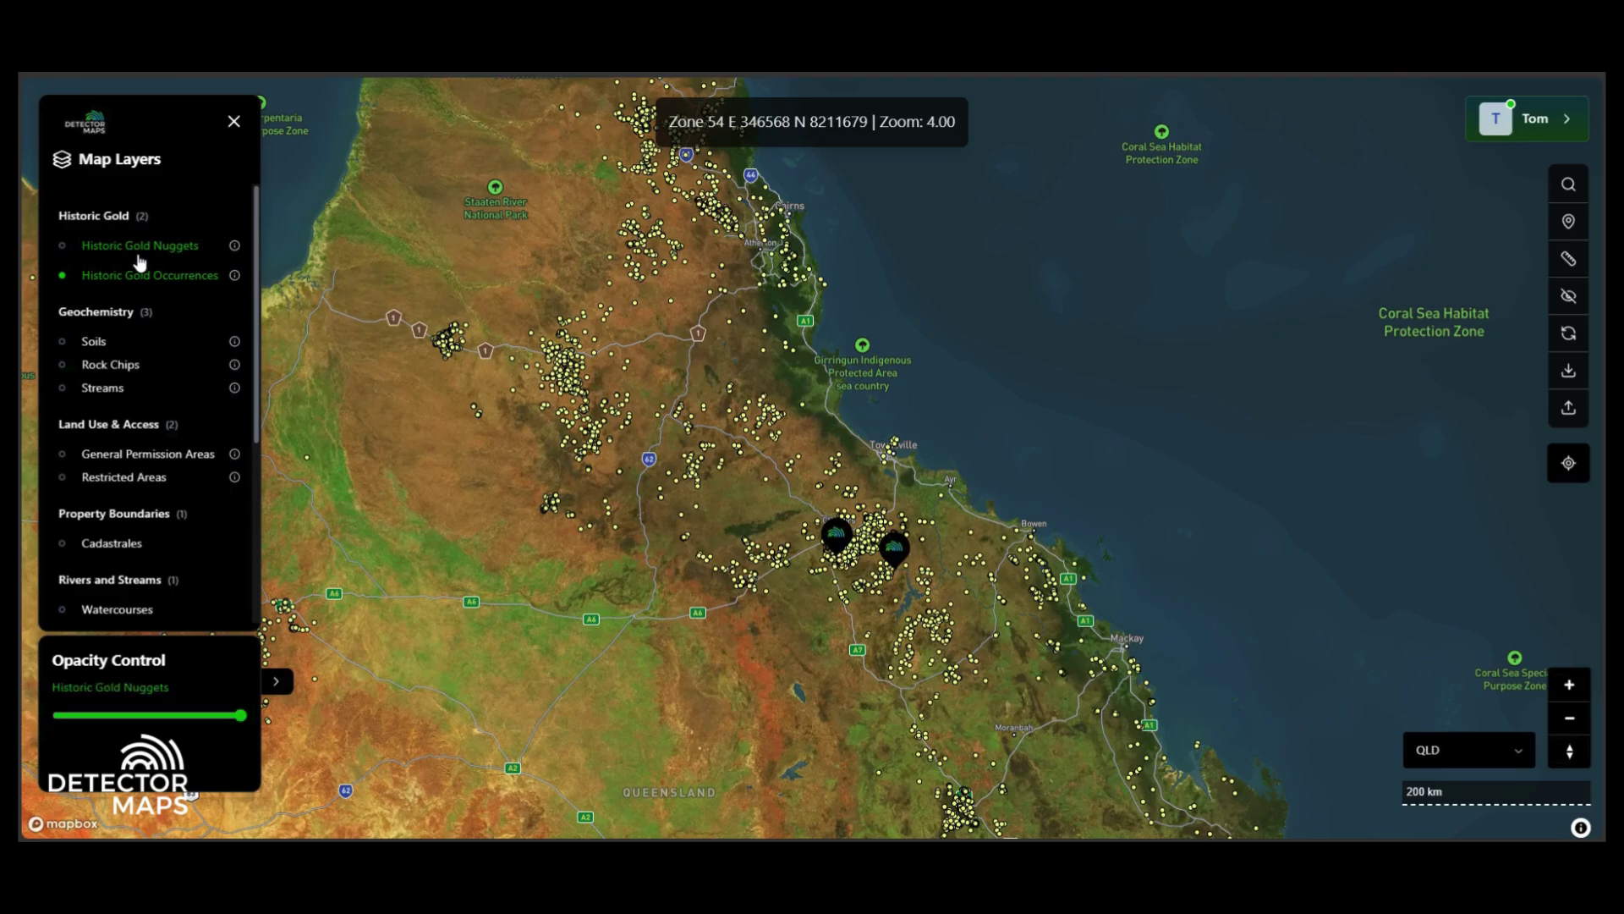
pyautogui.click(113, 346)
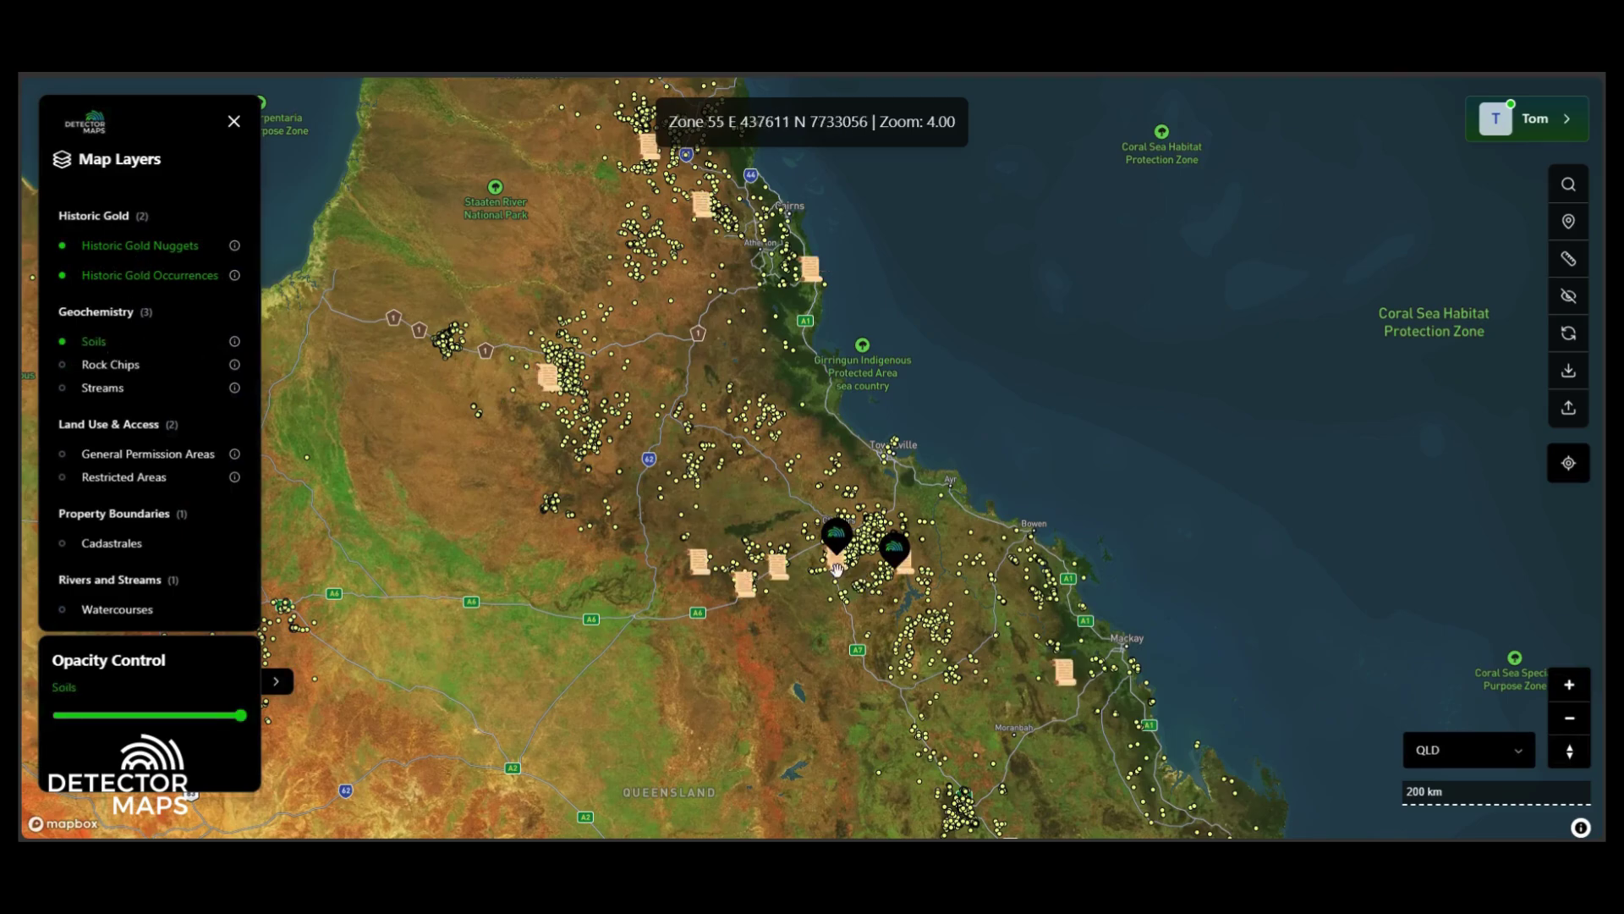
# Zoom in and centre the map on the dense soil-sample grids near Charters Towers.
pyautogui.scroll(5, 844, 544)
pyautogui.scroll(4, 844, 544)
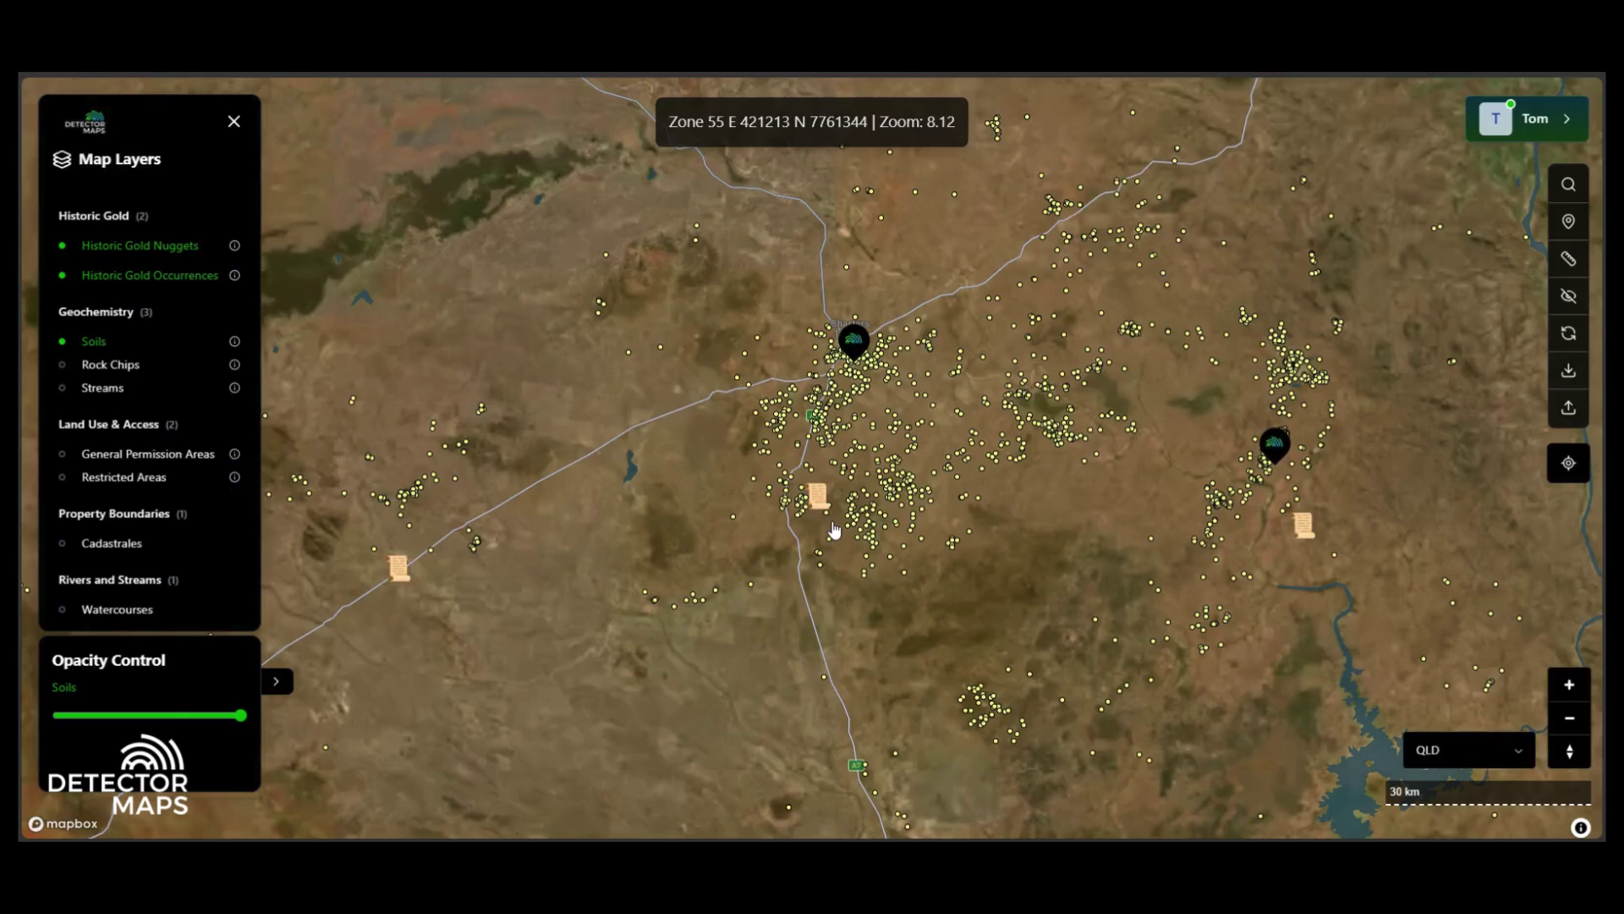
pyautogui.scroll(1, 784, 410)
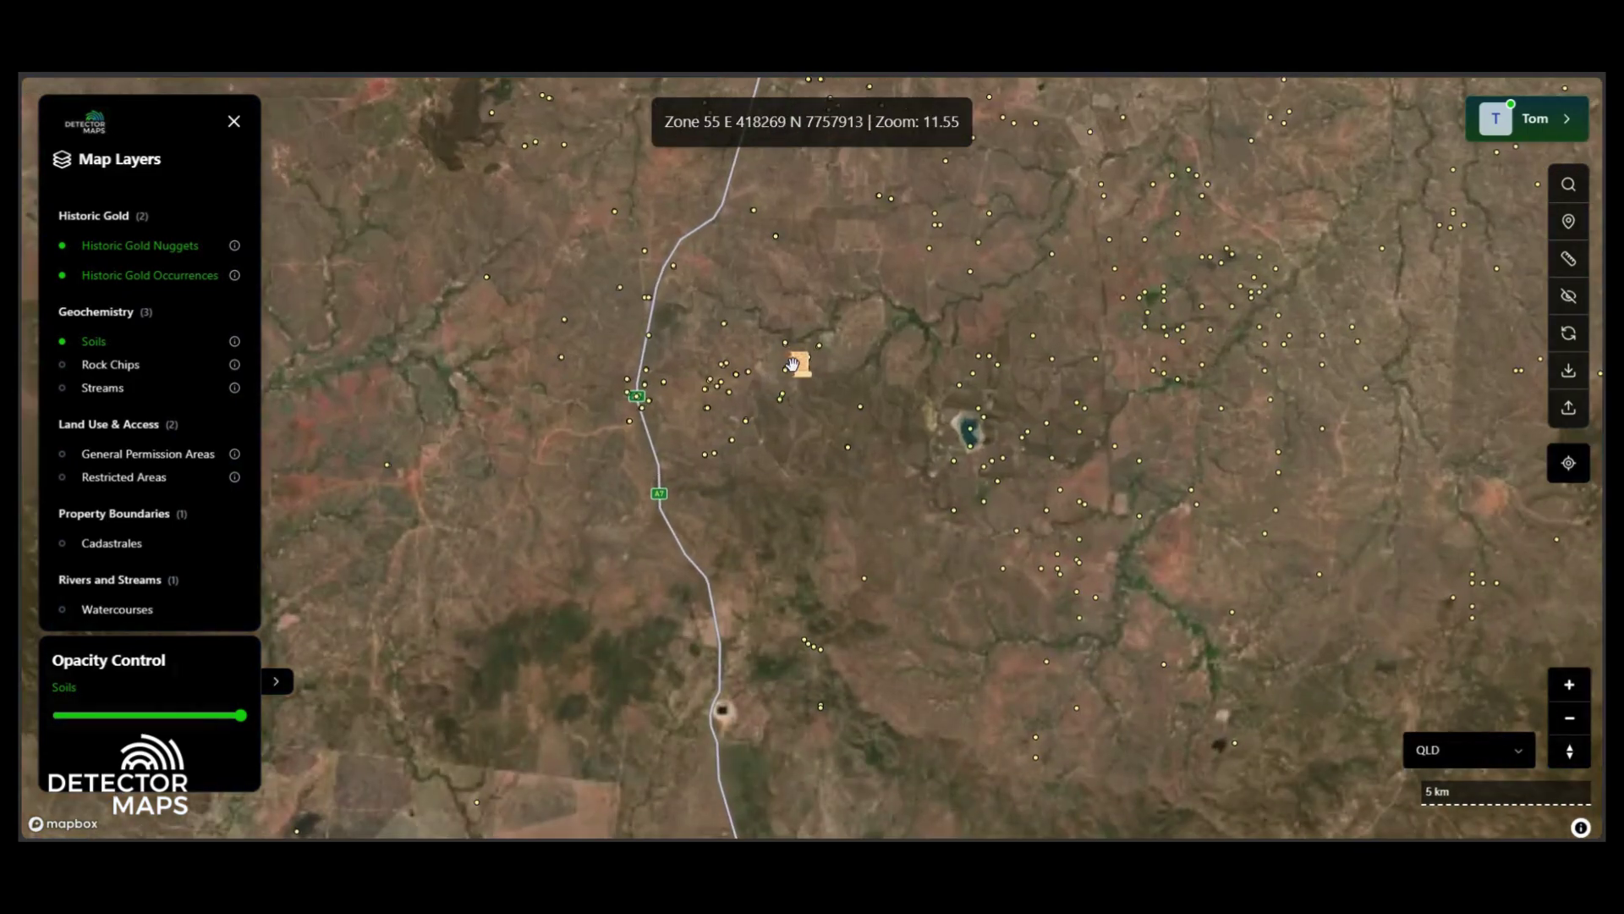
pyautogui.scroll(2, 787, 349)
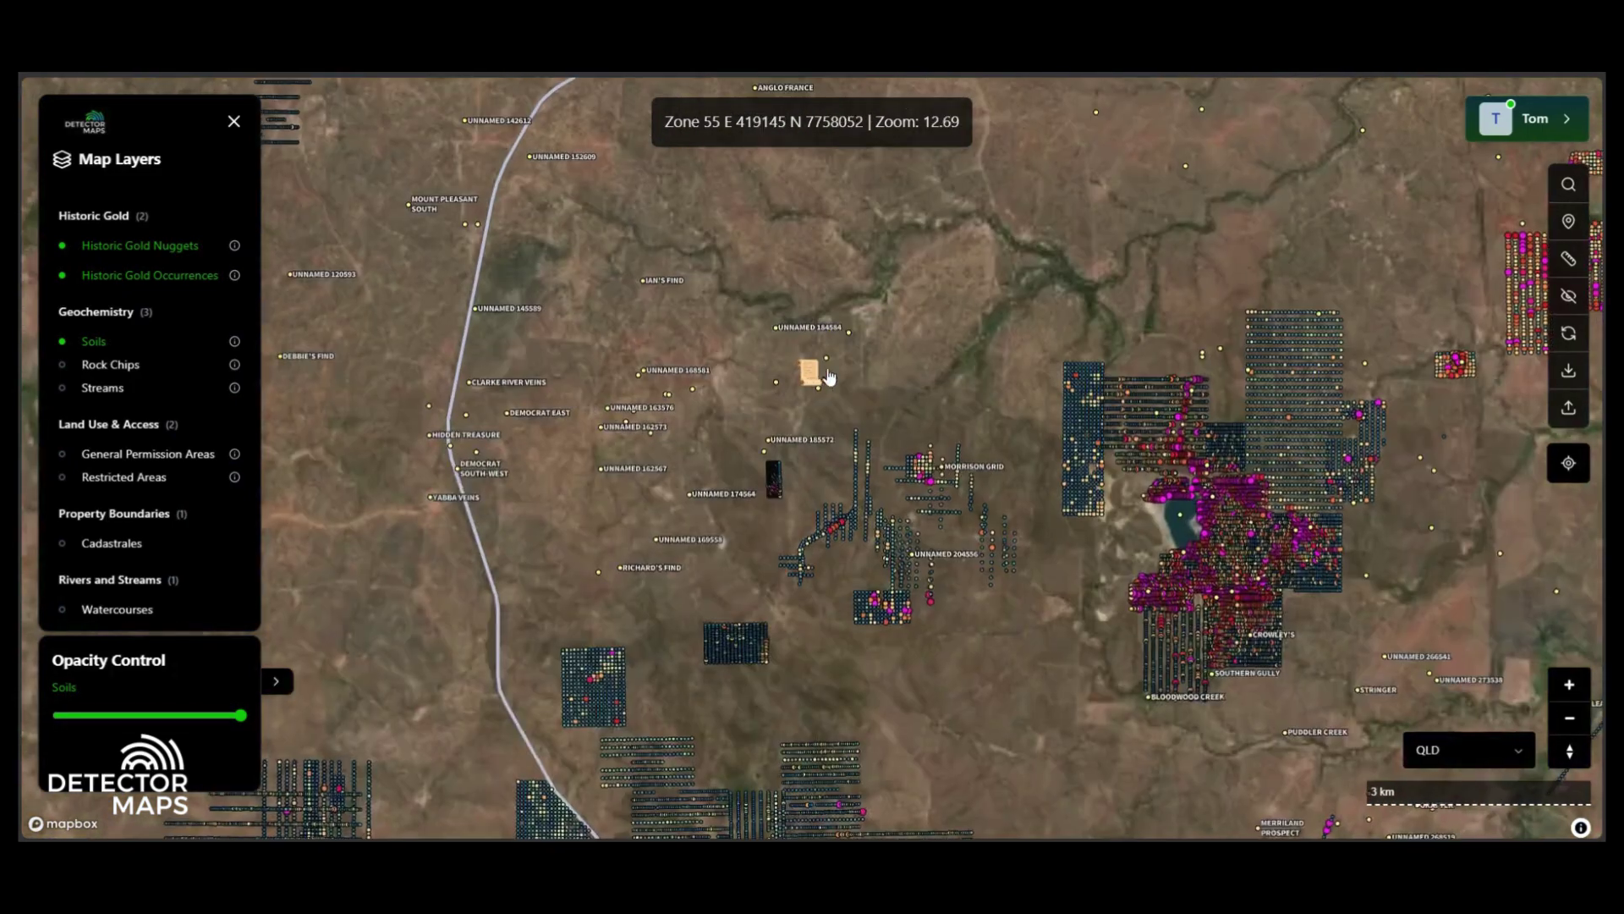
pyautogui.moveTo(801, 406); pyautogui.dragTo(643, 466)
pyautogui.scroll(1, 643, 466)
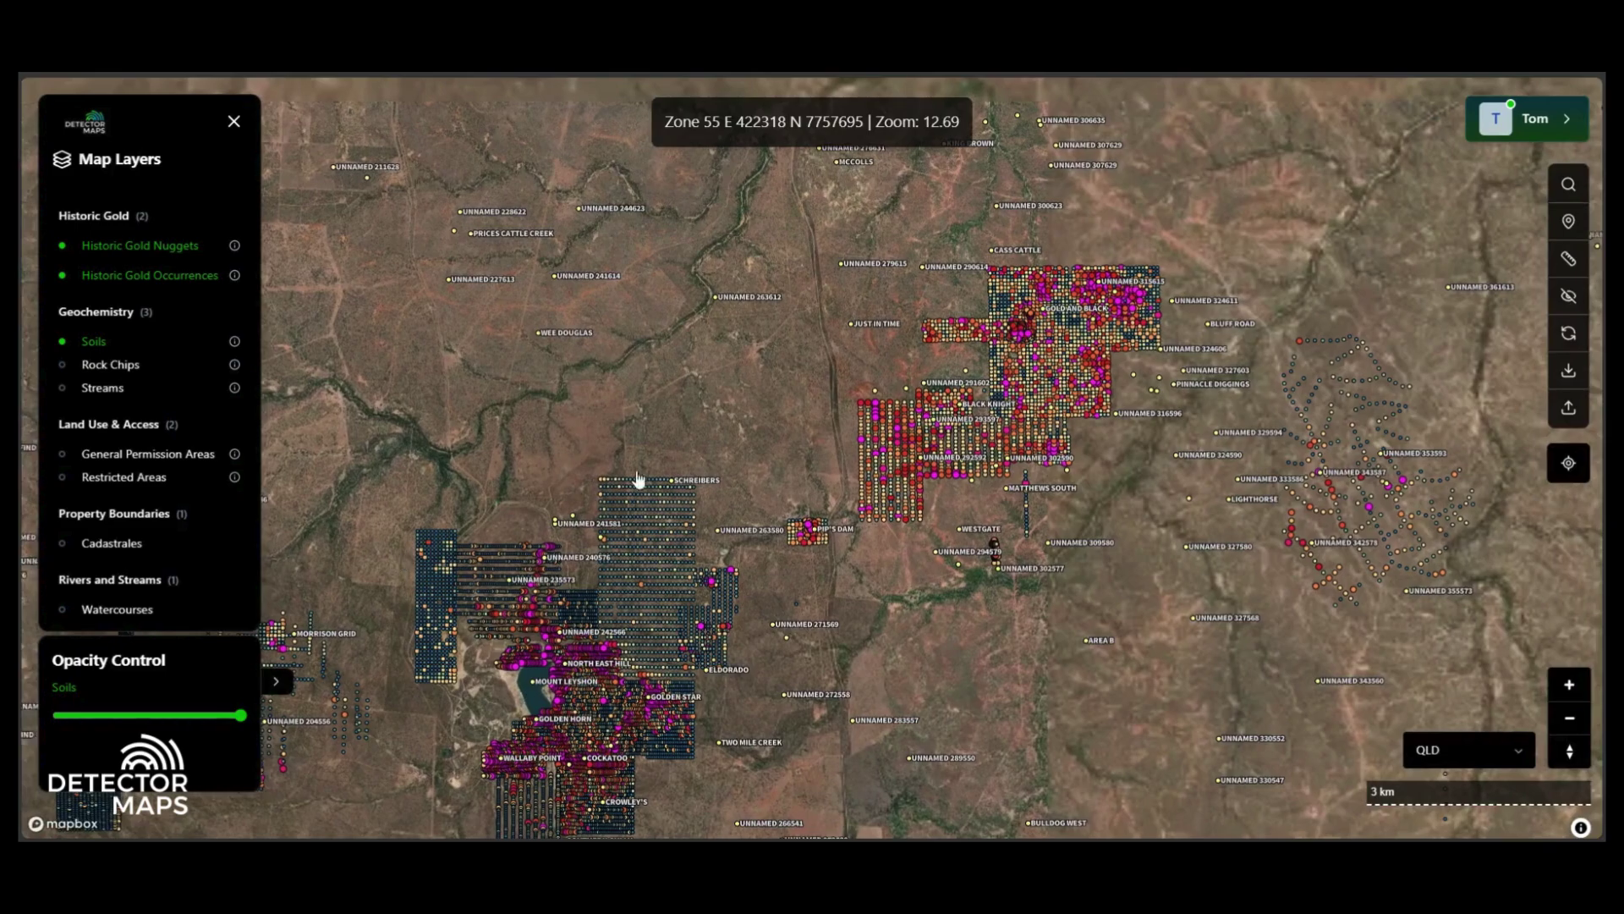
pyautogui.scroll(1, 1126, 332)
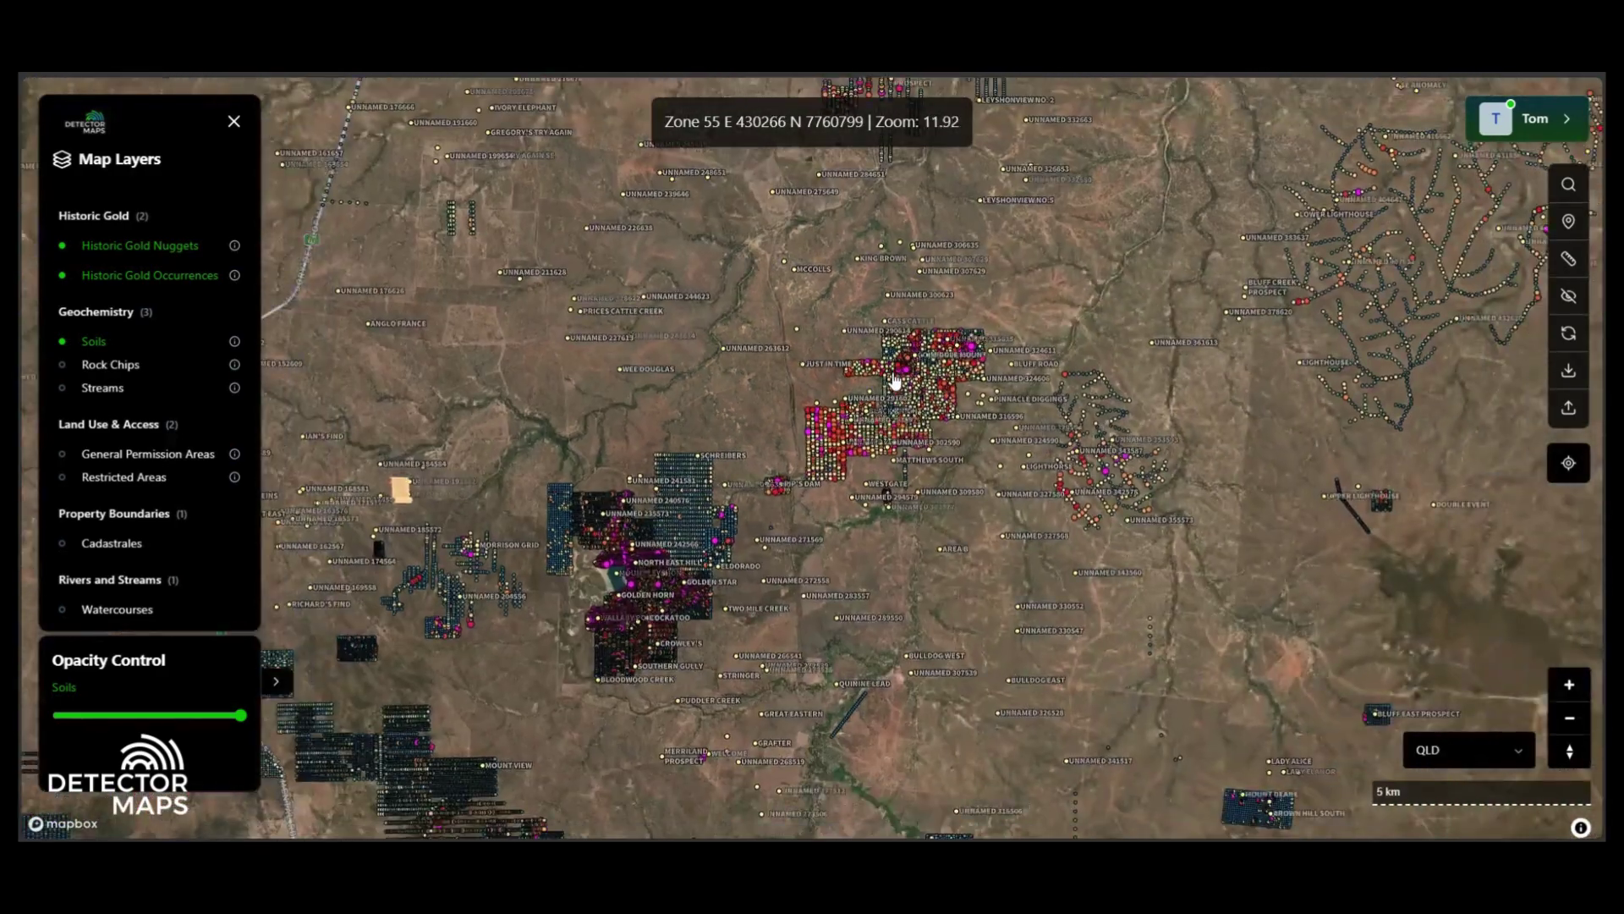
pyautogui.scroll(-2, 948, 218)
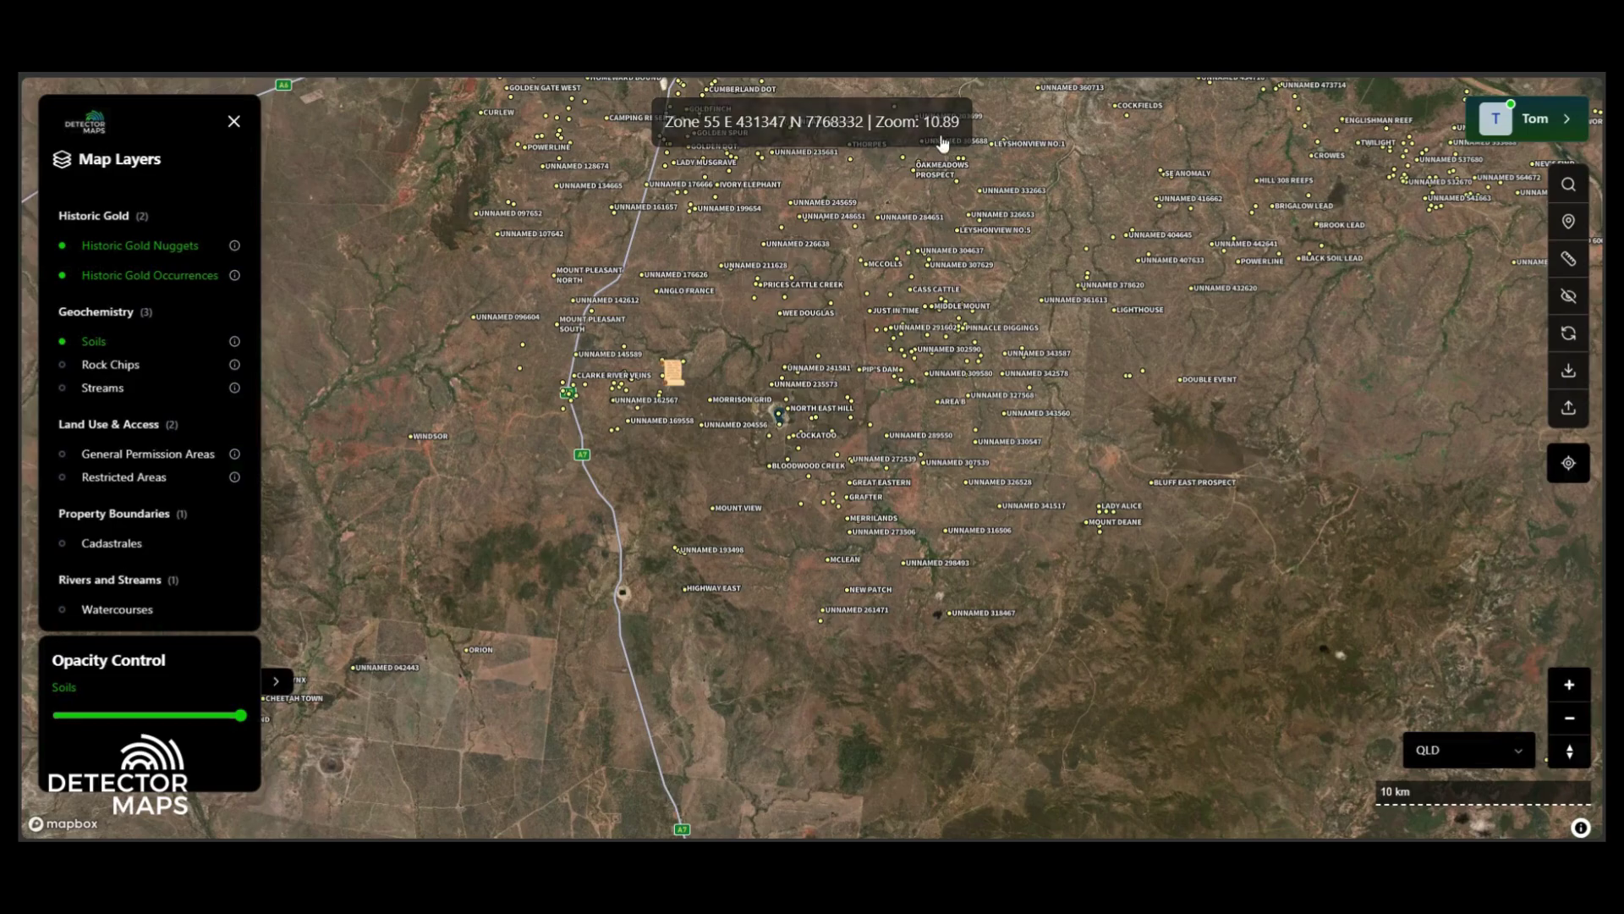
pyautogui.scroll(1, 931, 330)
pyautogui.scroll(-2, 928, 328)
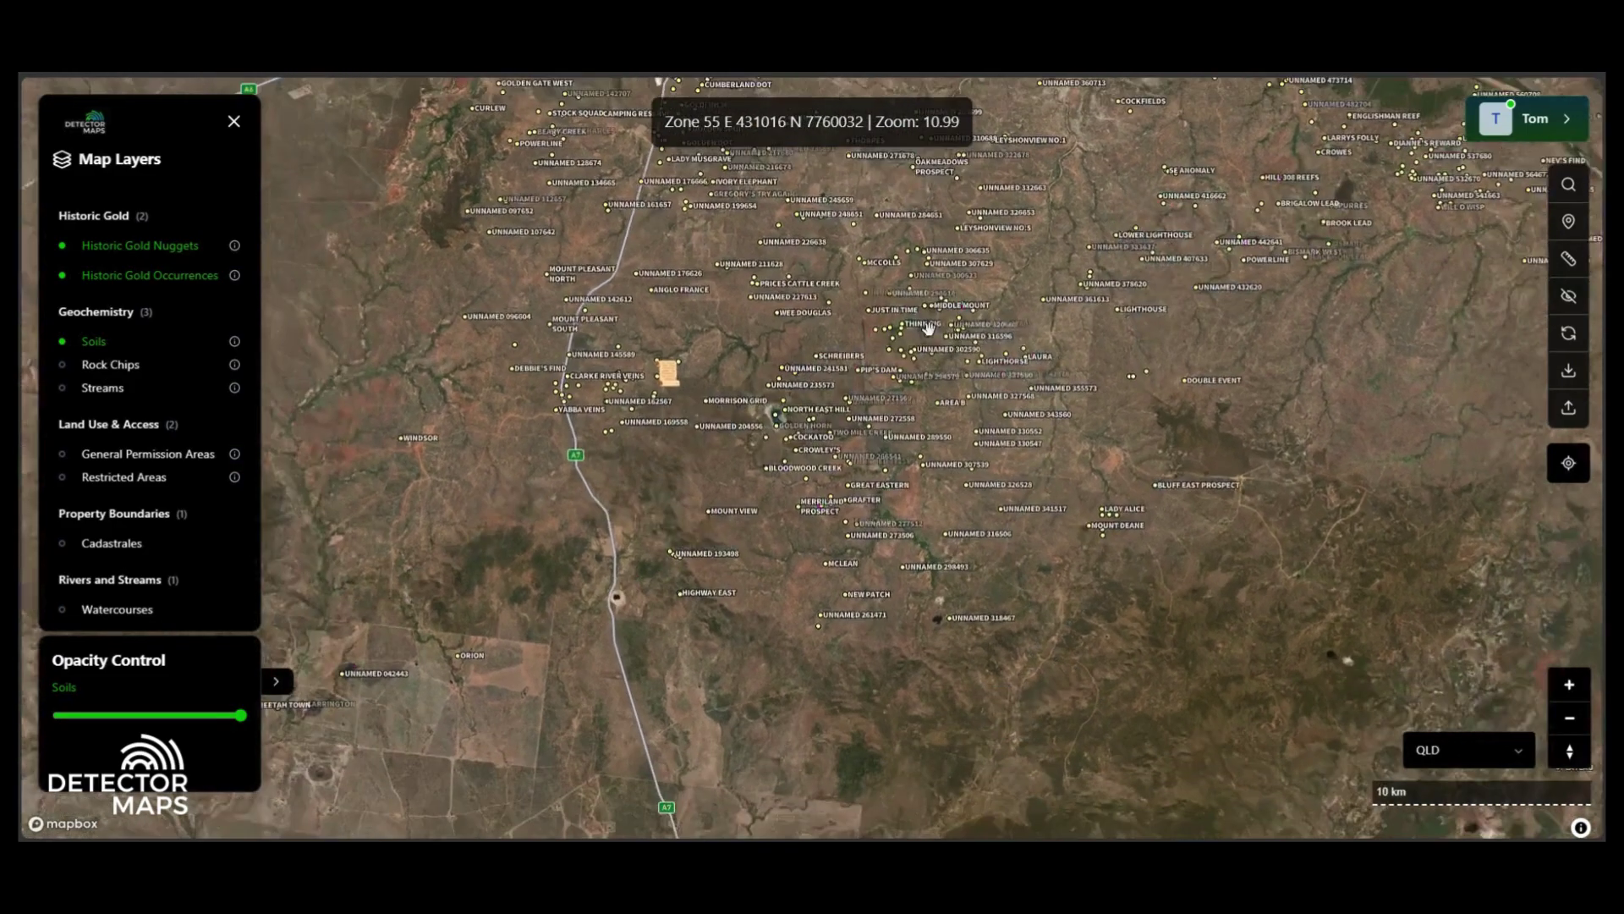
pyautogui.scroll(3, 929, 328)
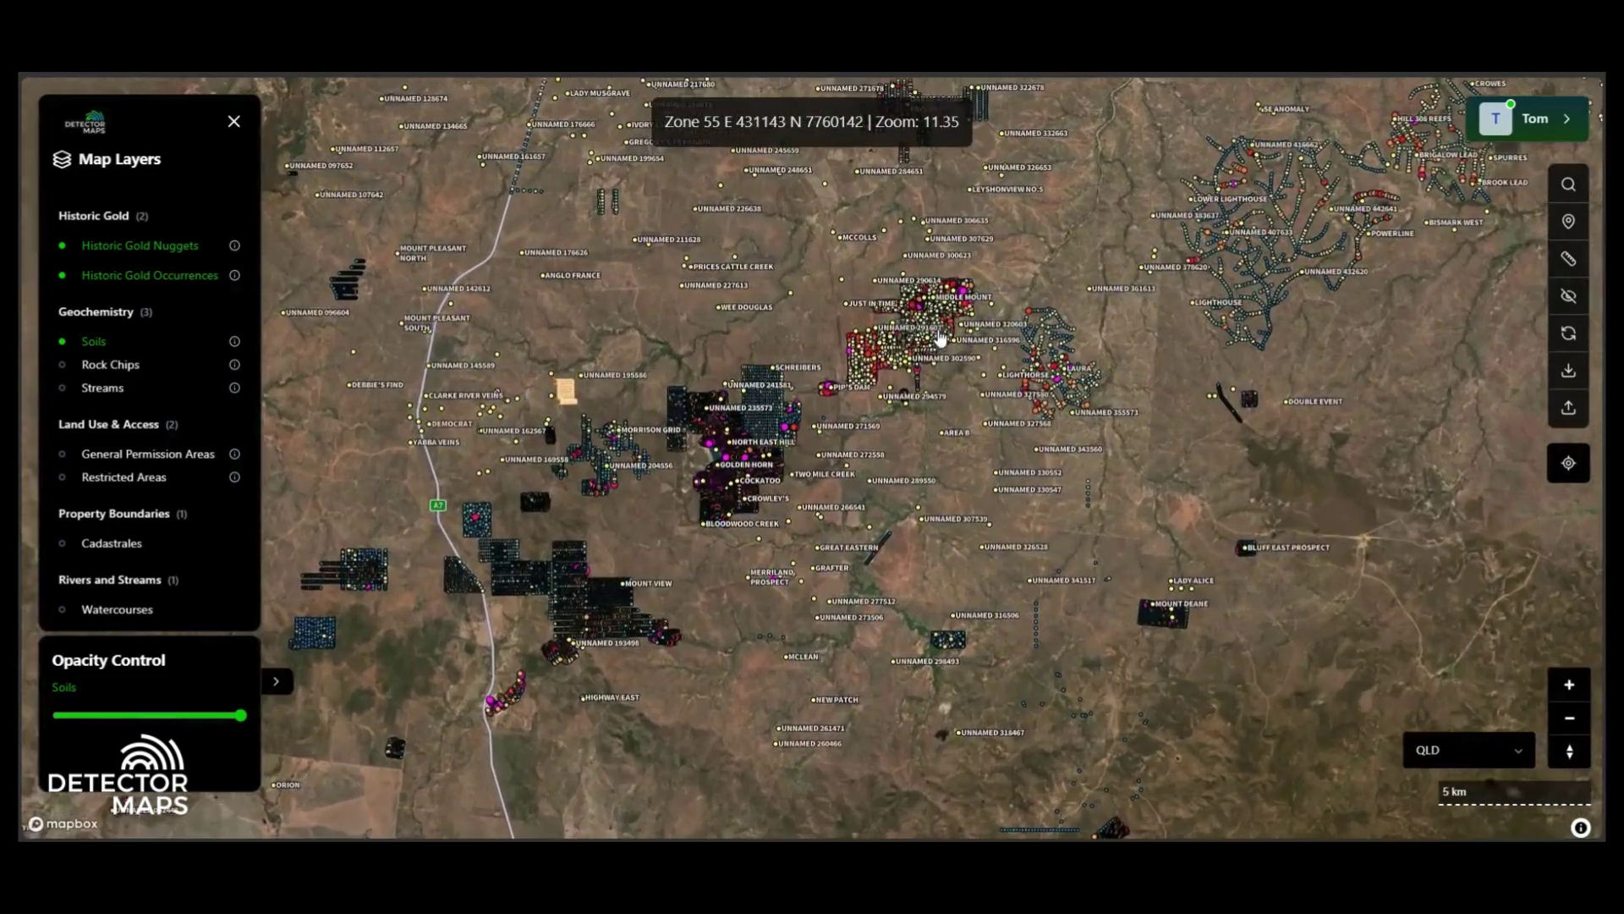
pyautogui.scroll(5, 931, 334)
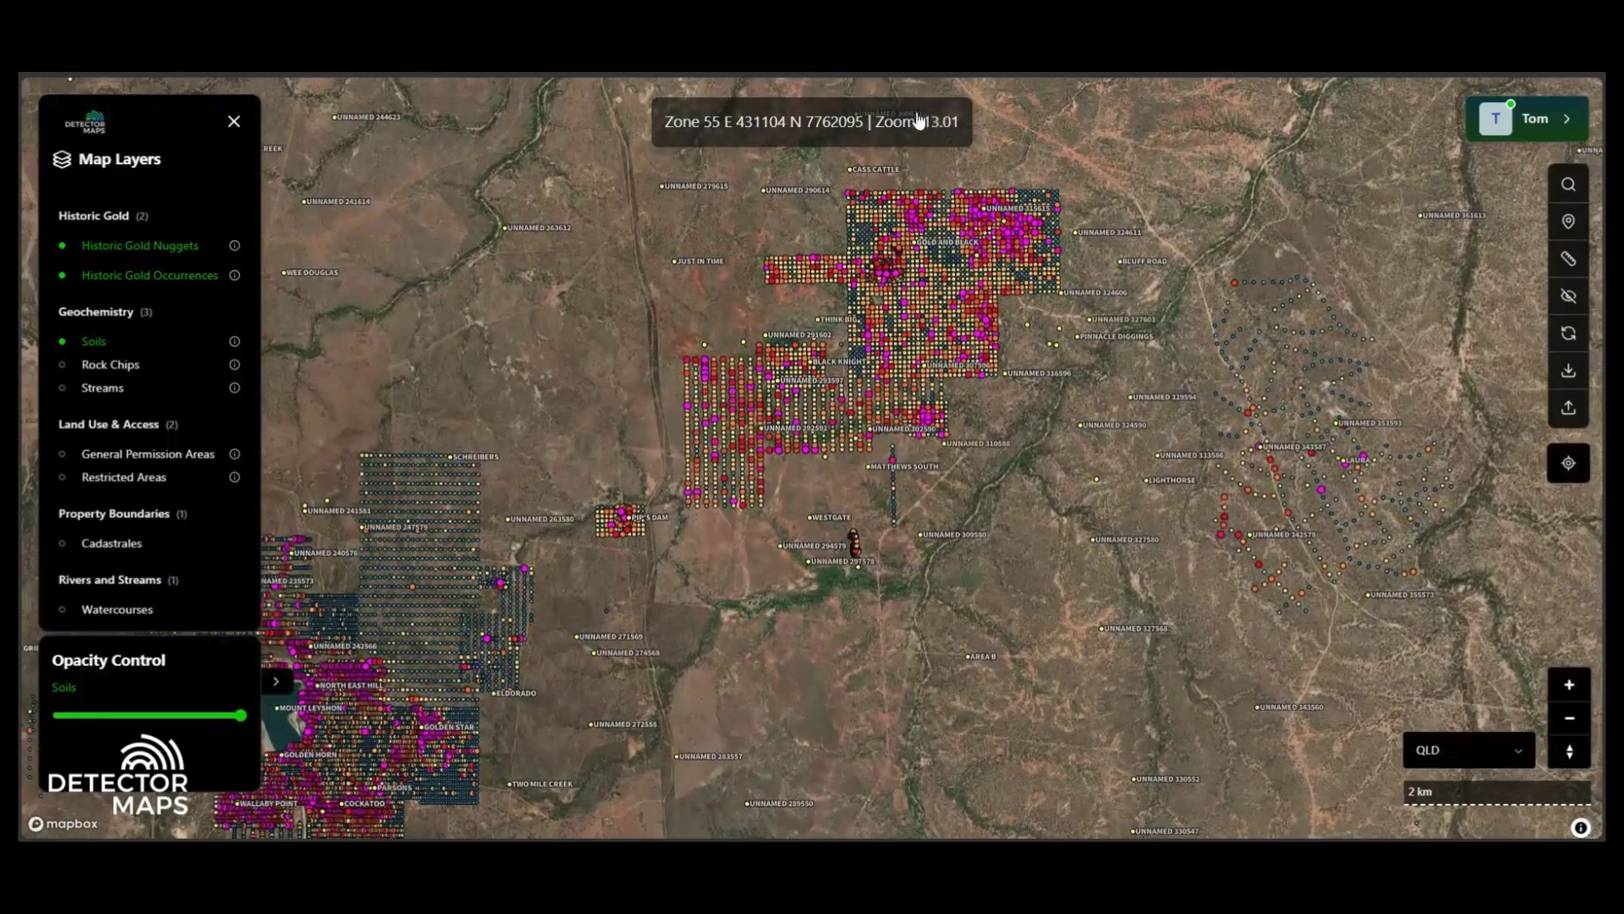
pyautogui.scroll(2, 981, 266)
pyautogui.moveTo(981, 267); pyautogui.dragTo(932, 330)
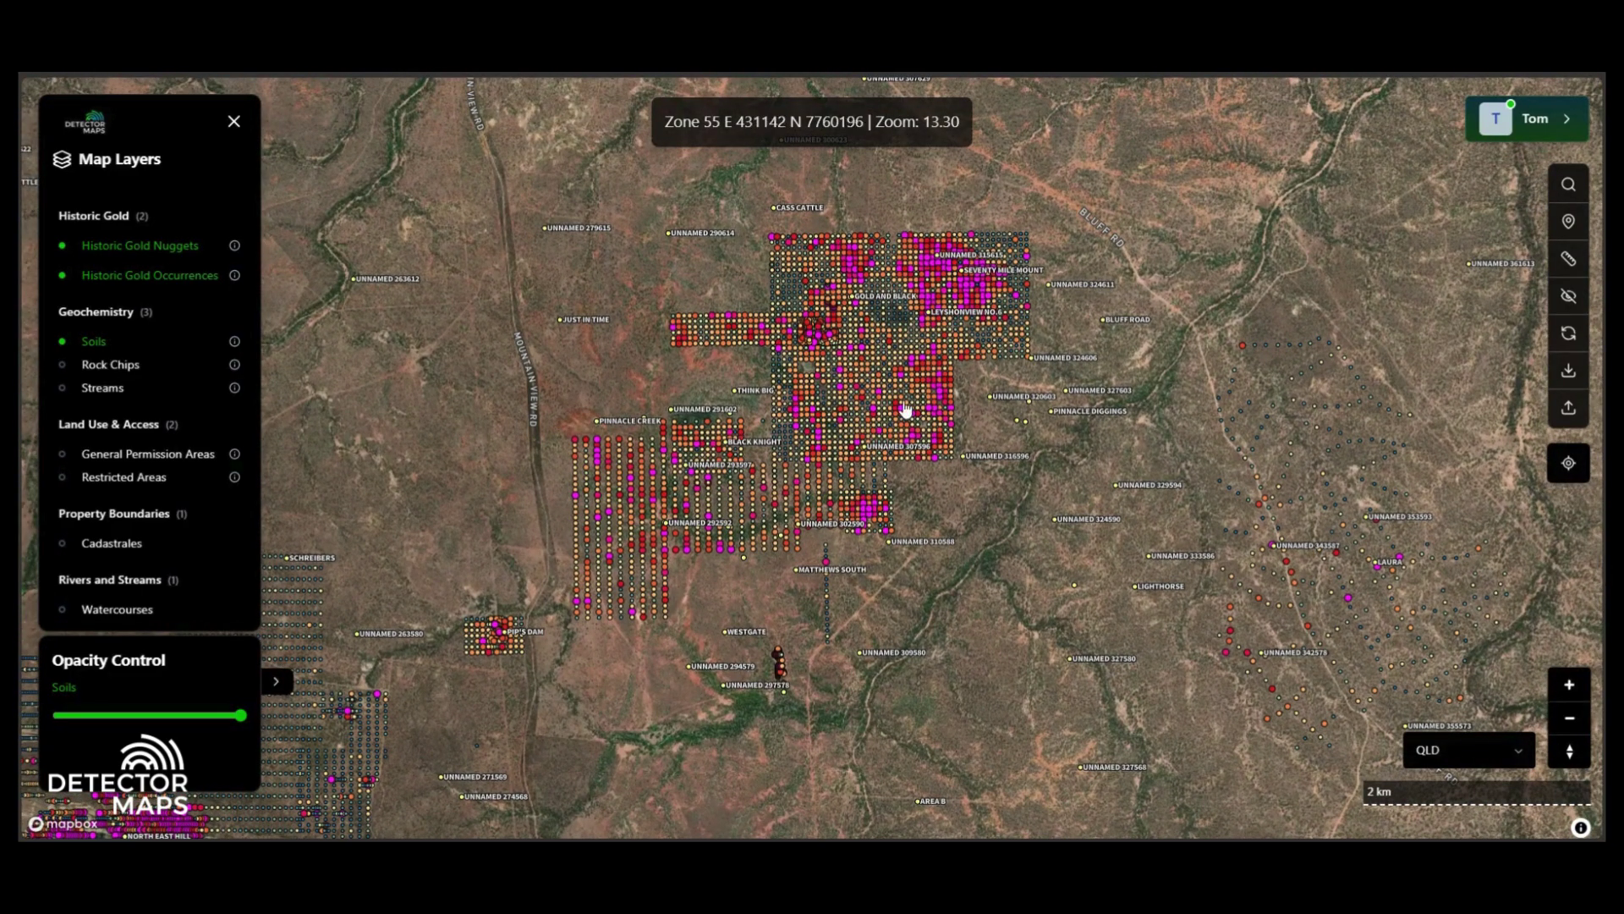
# Open the Soils legend, which grades gold from below 0.001 to 100 PPB.
pyautogui.click(235, 342)
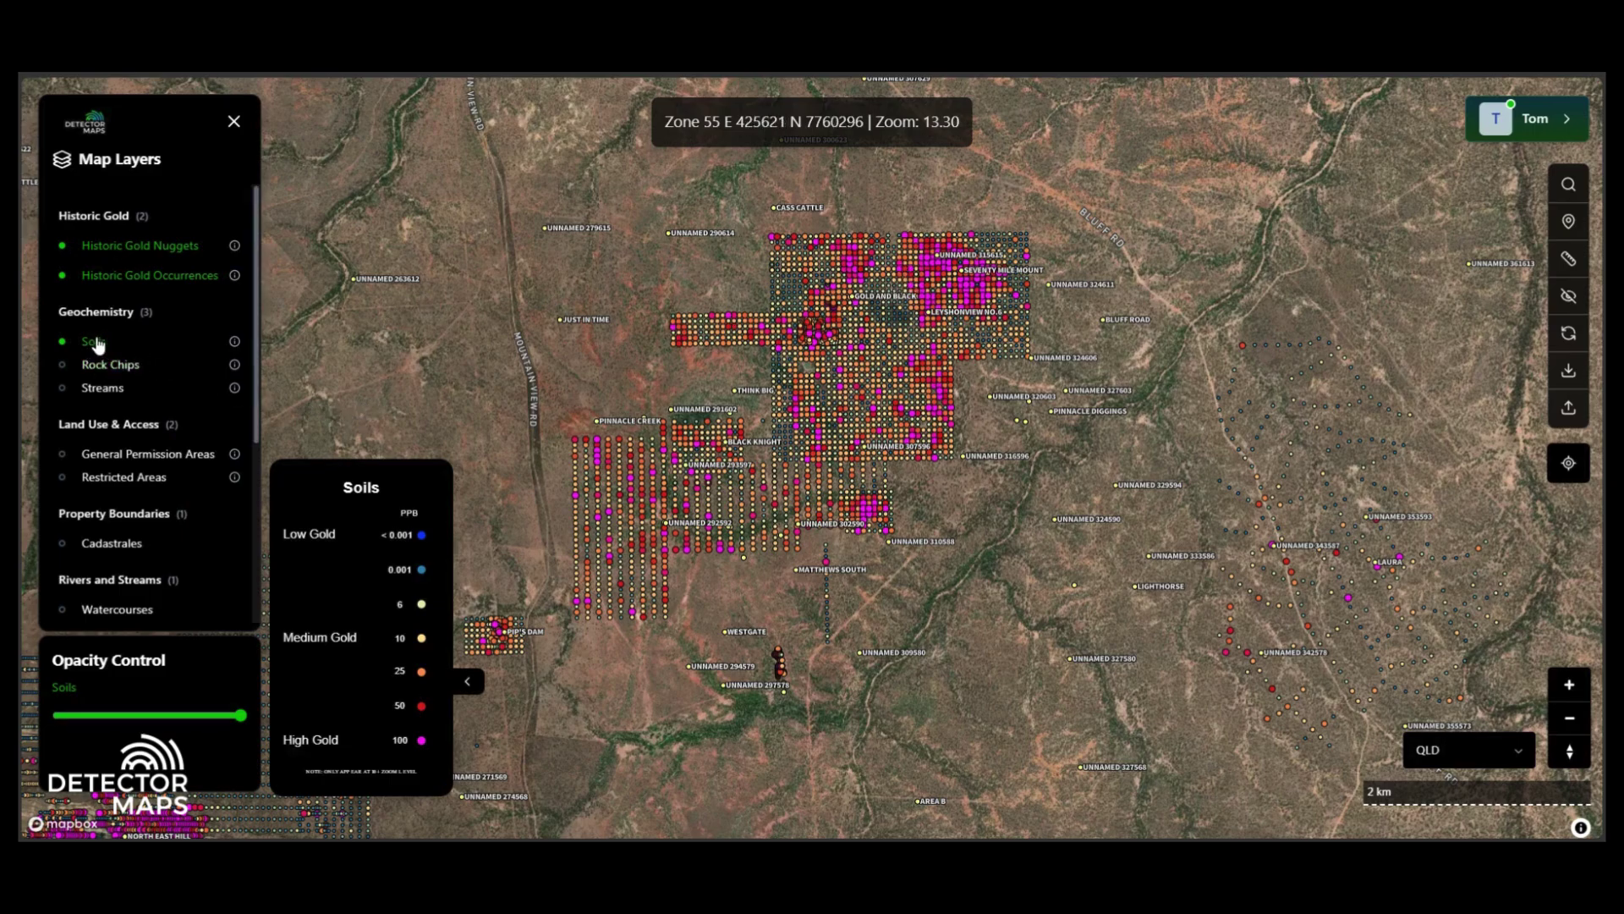
# Collapse the Soils legend and scroll through the full Map Layers list.
pyautogui.click(467, 681)
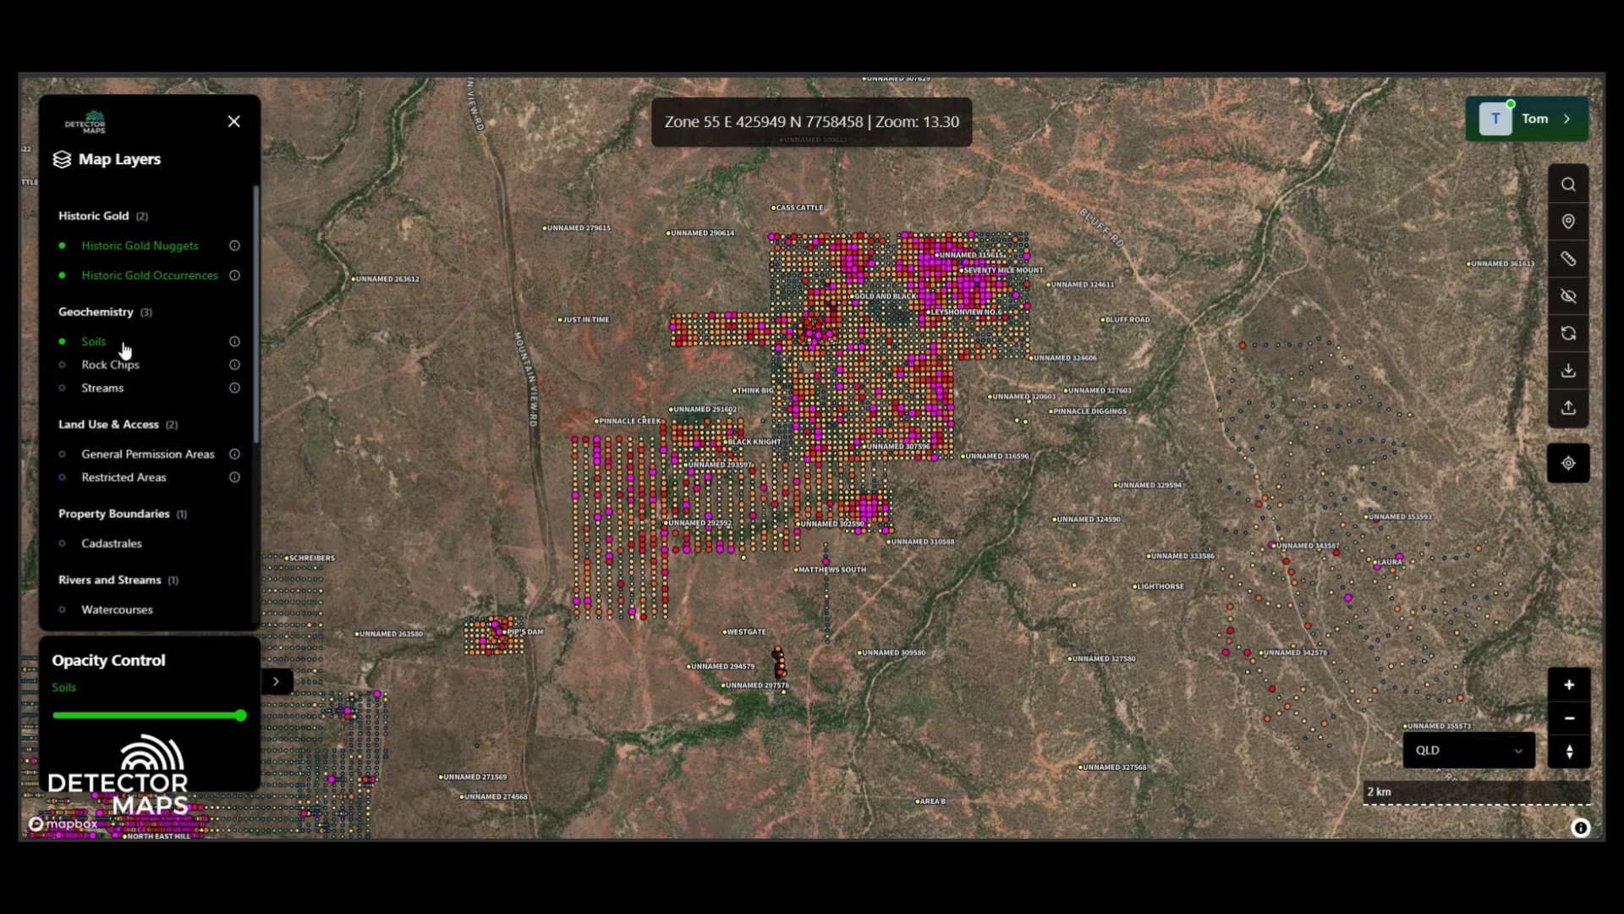
pyautogui.scroll(-4, 131, 380)
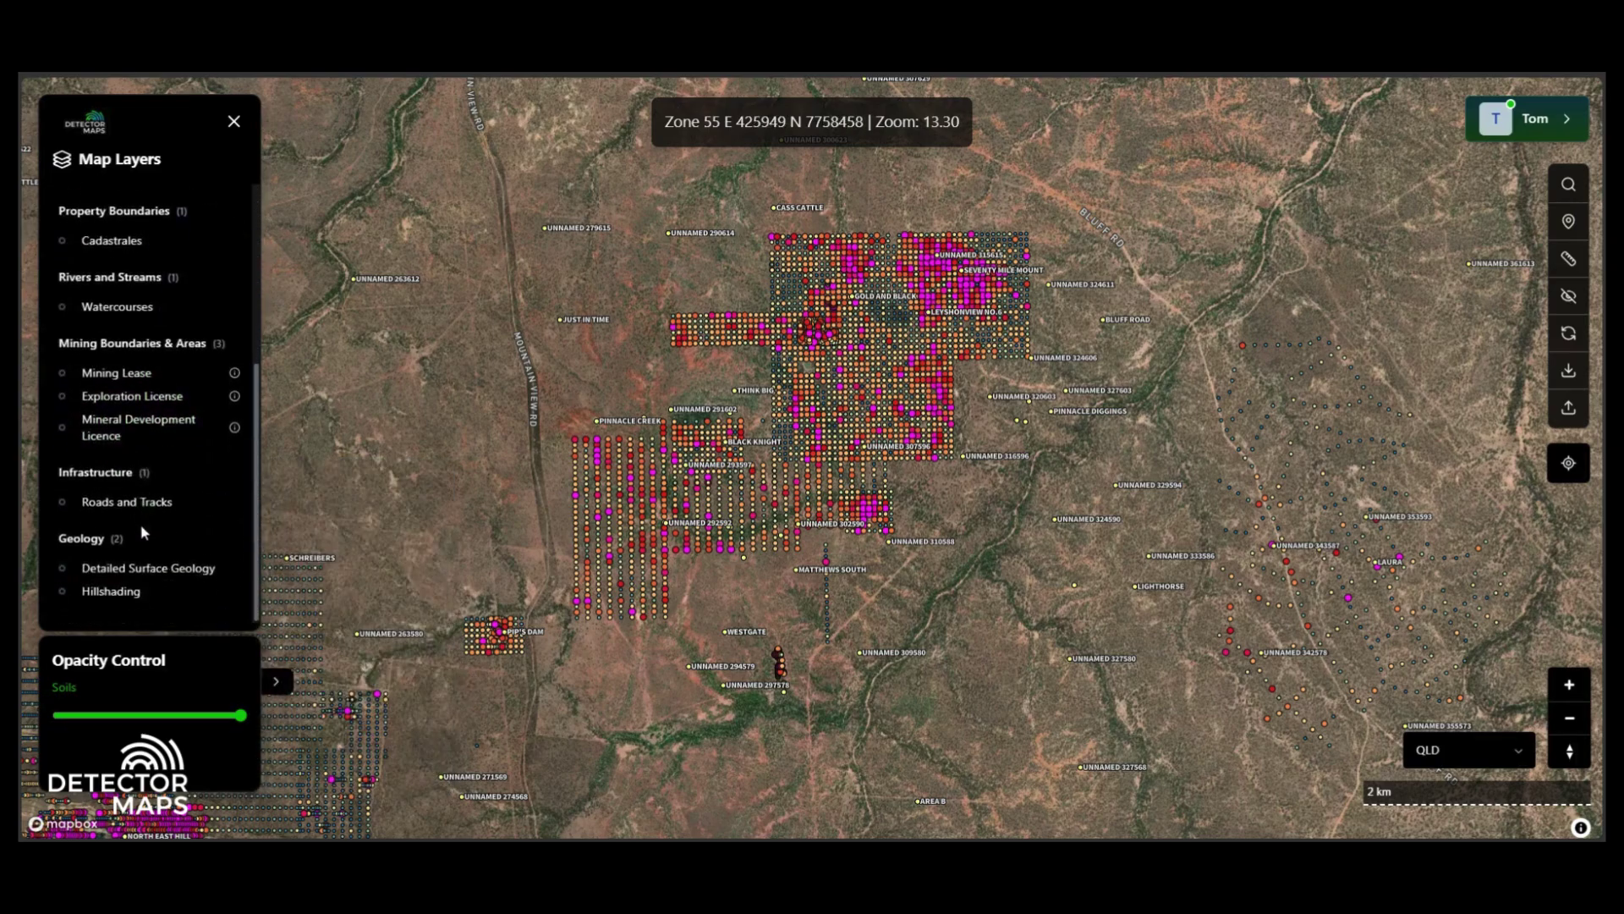
pyautogui.scroll(4, 140, 525)
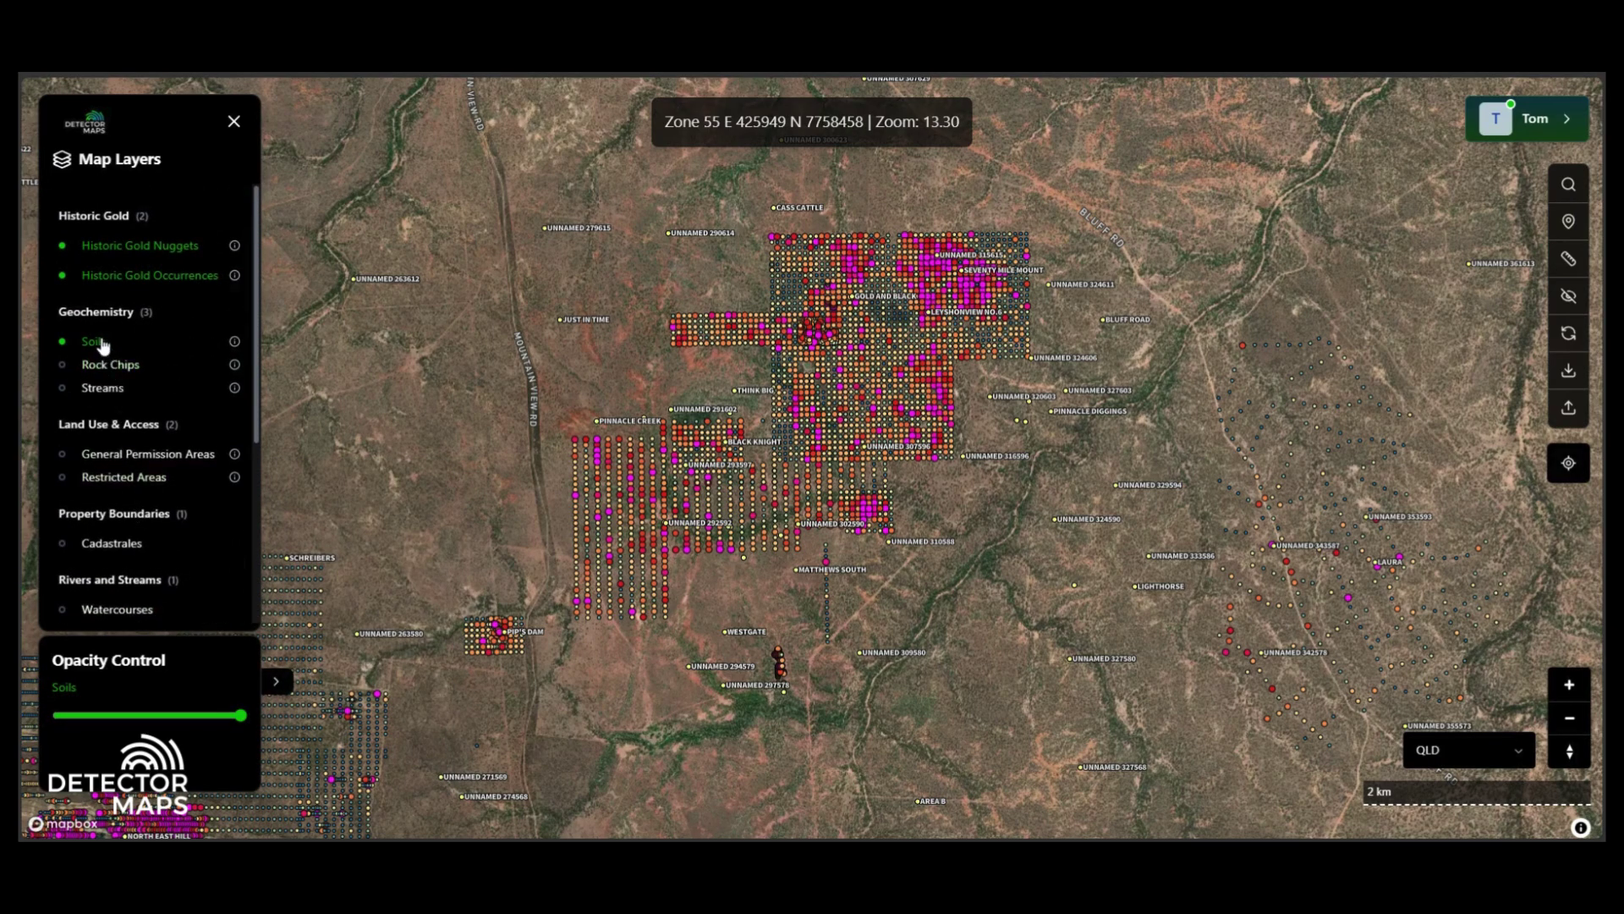
pyautogui.scroll(-2, 106, 347)
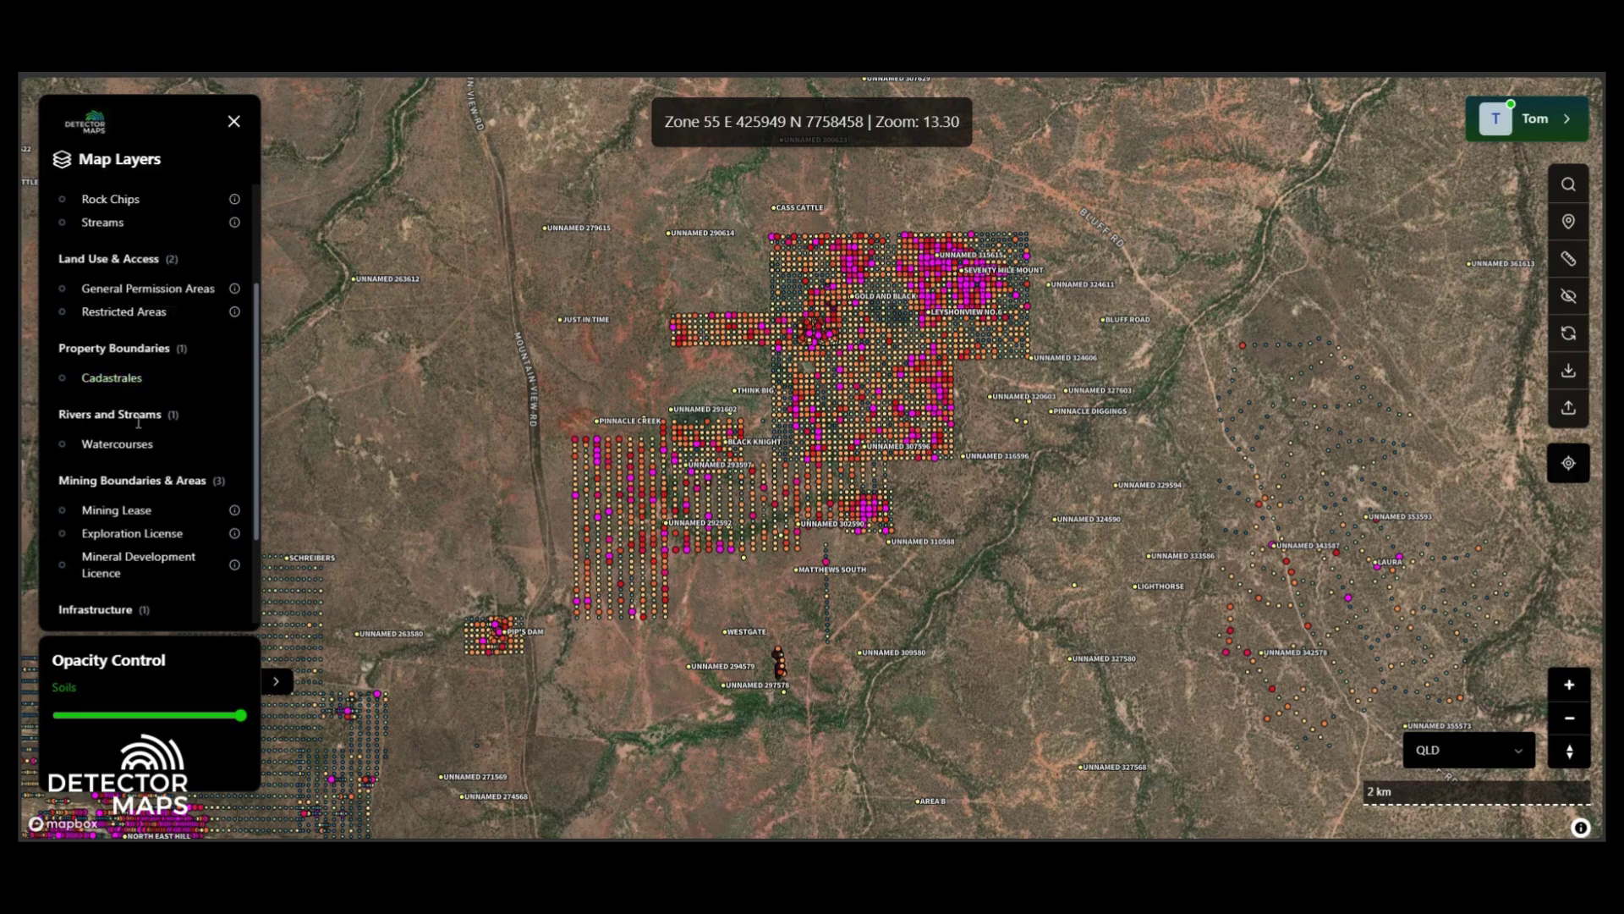
pyautogui.scroll(-2, 126, 398)
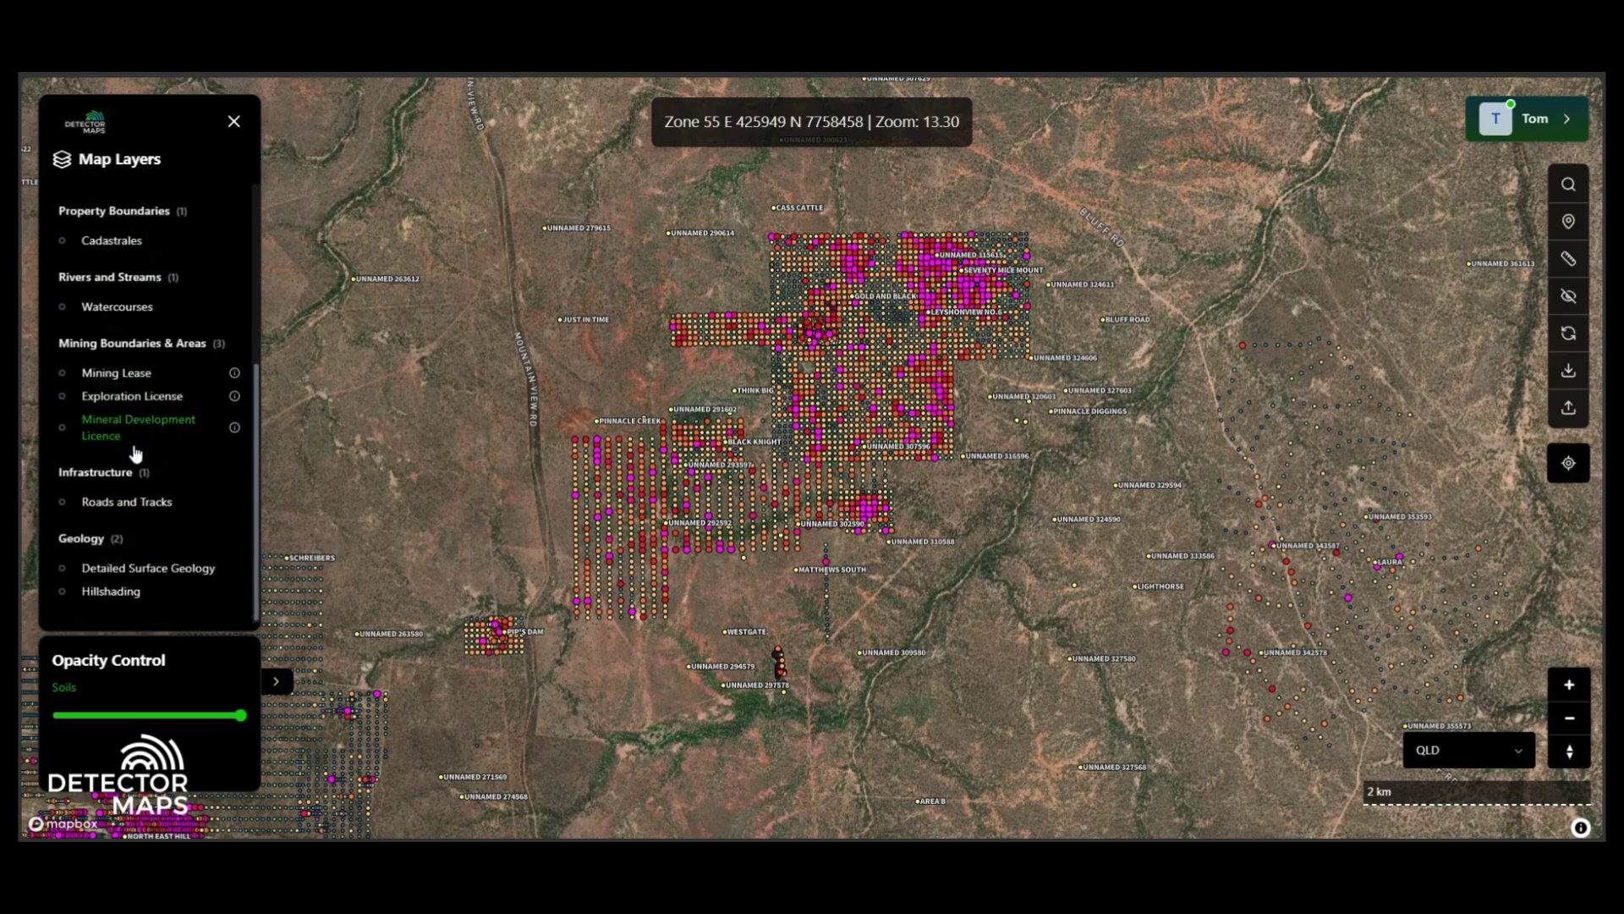
# Turn on Detailed Surface Geology and turn off the Soils layer.
pyautogui.click(181, 567)
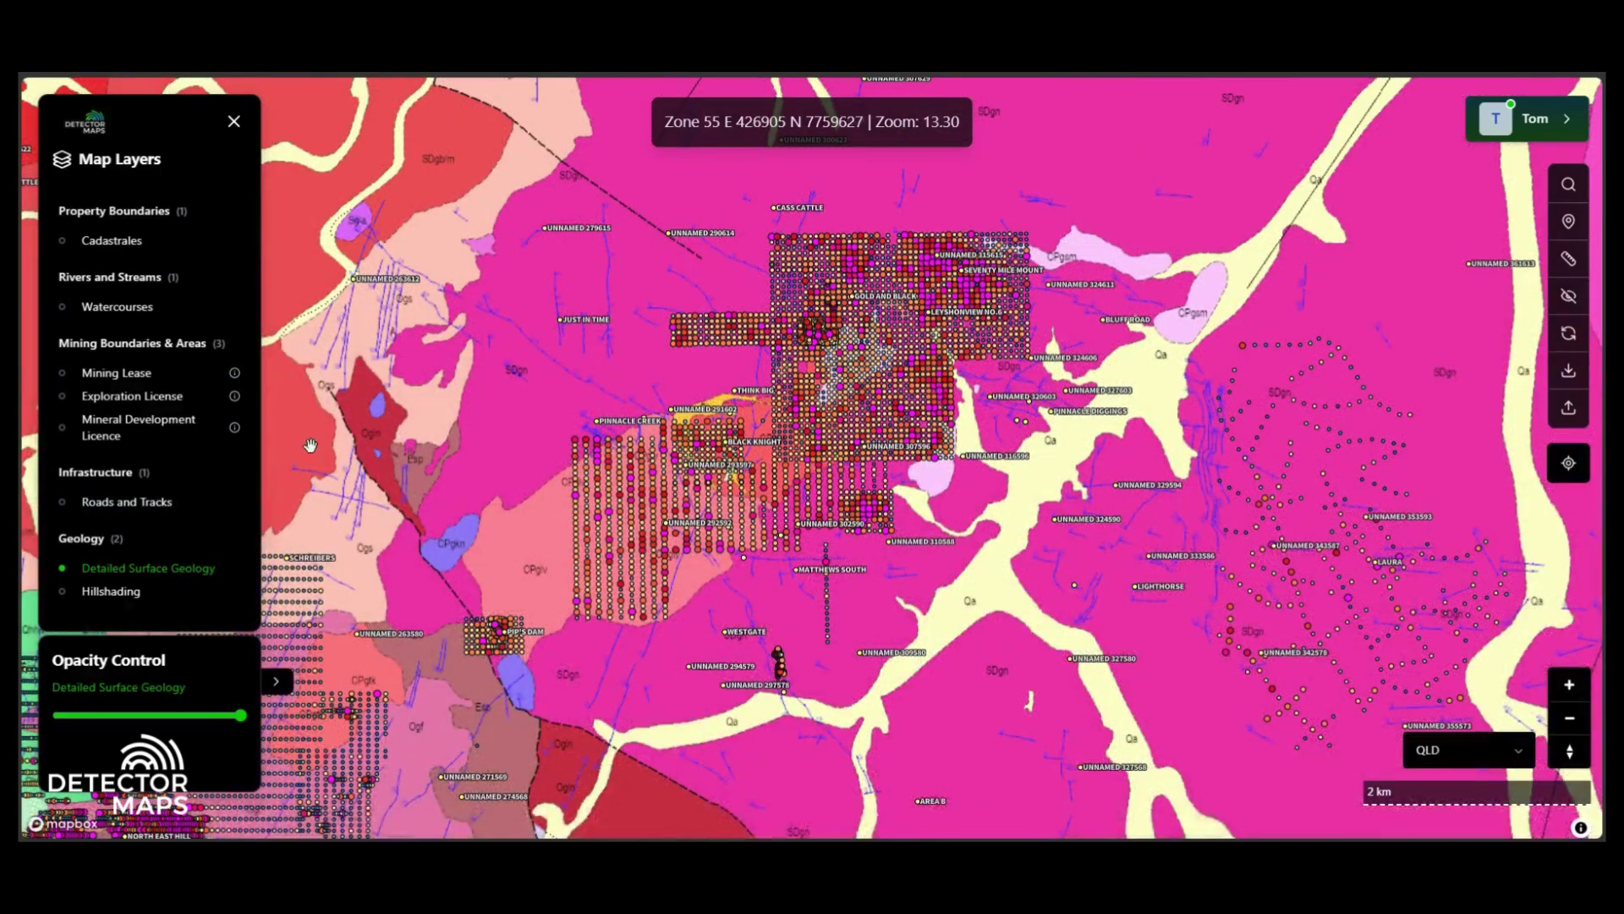
pyautogui.scroll(4, 135, 369)
pyautogui.click(146, 344)
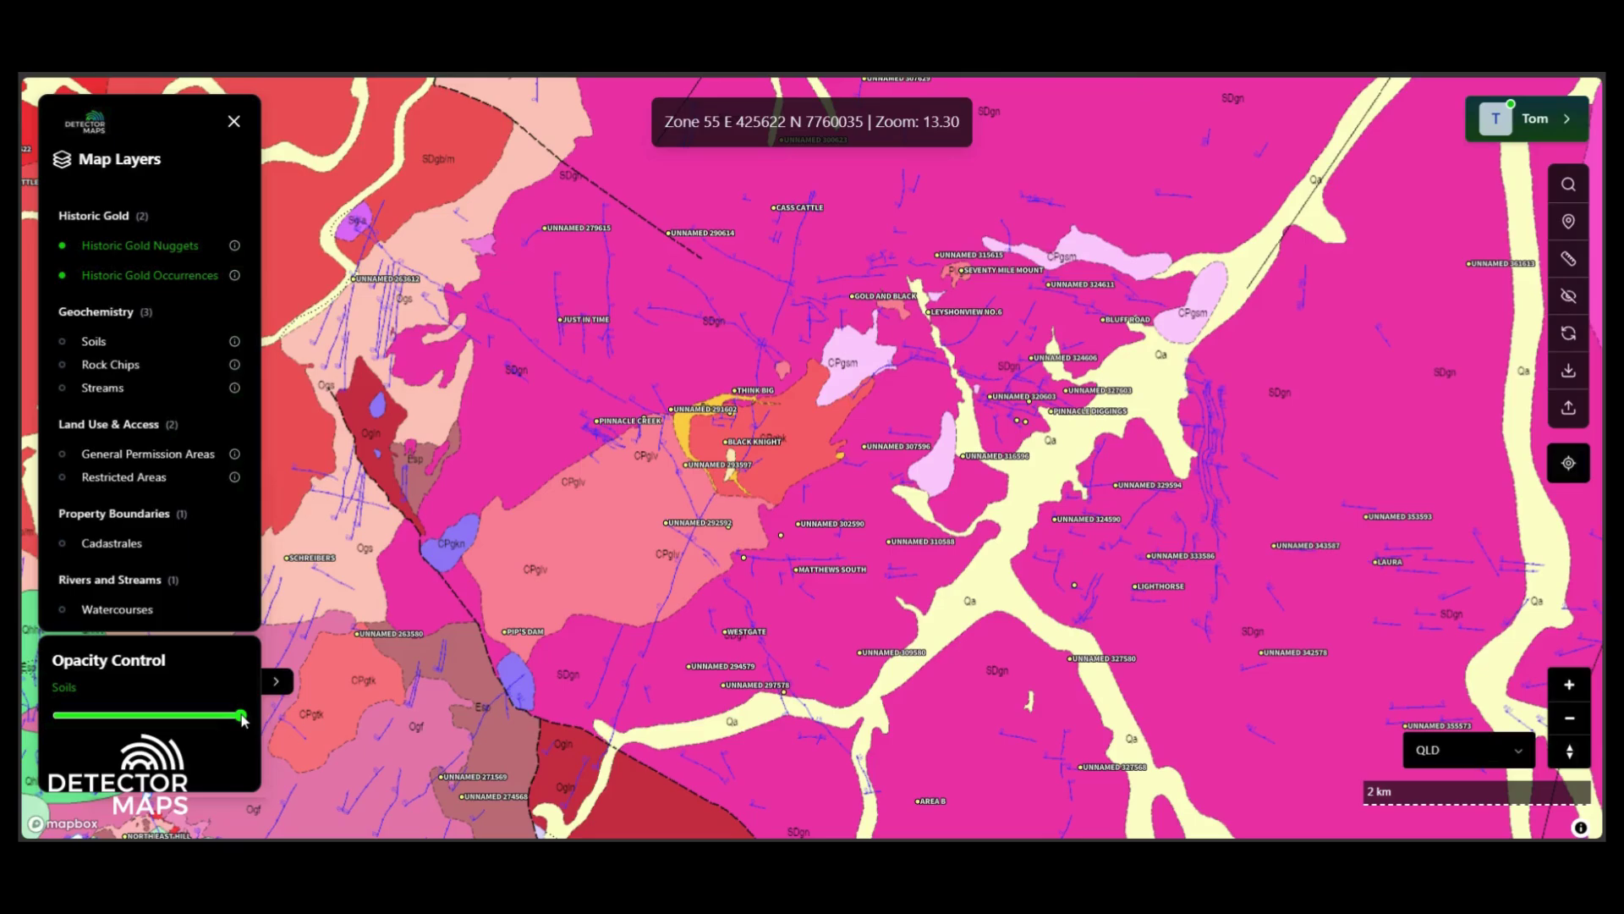
# Lower the Detailed Surface Geology opacity to about half so satellite imagery shows through.
pyautogui.scroll(-4, 144, 541)
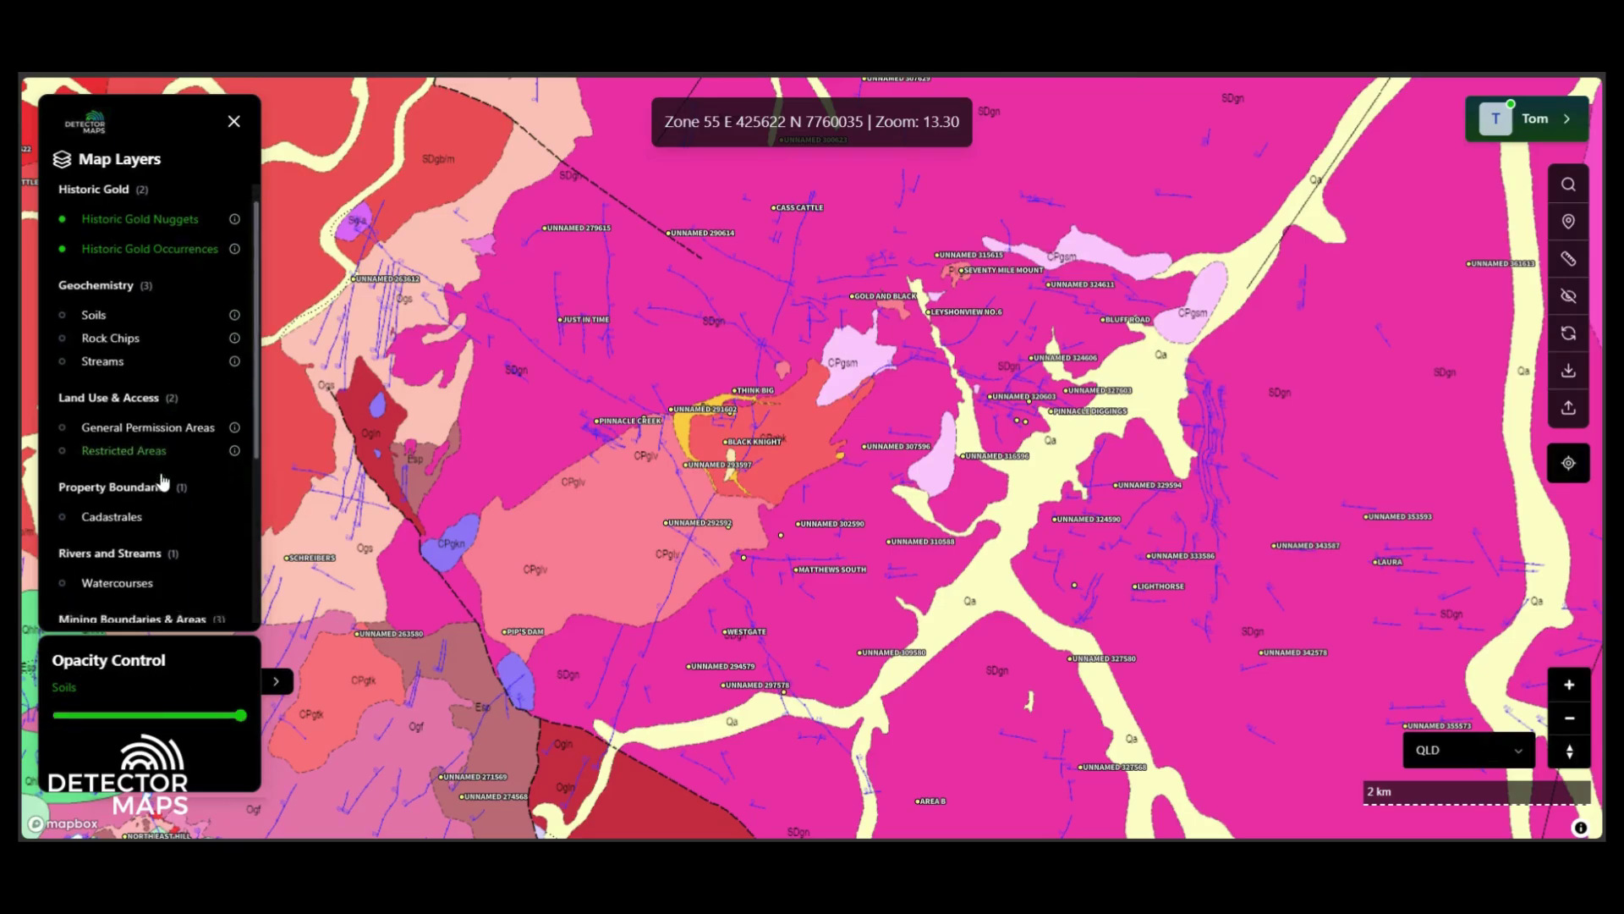
pyautogui.click(147, 571)
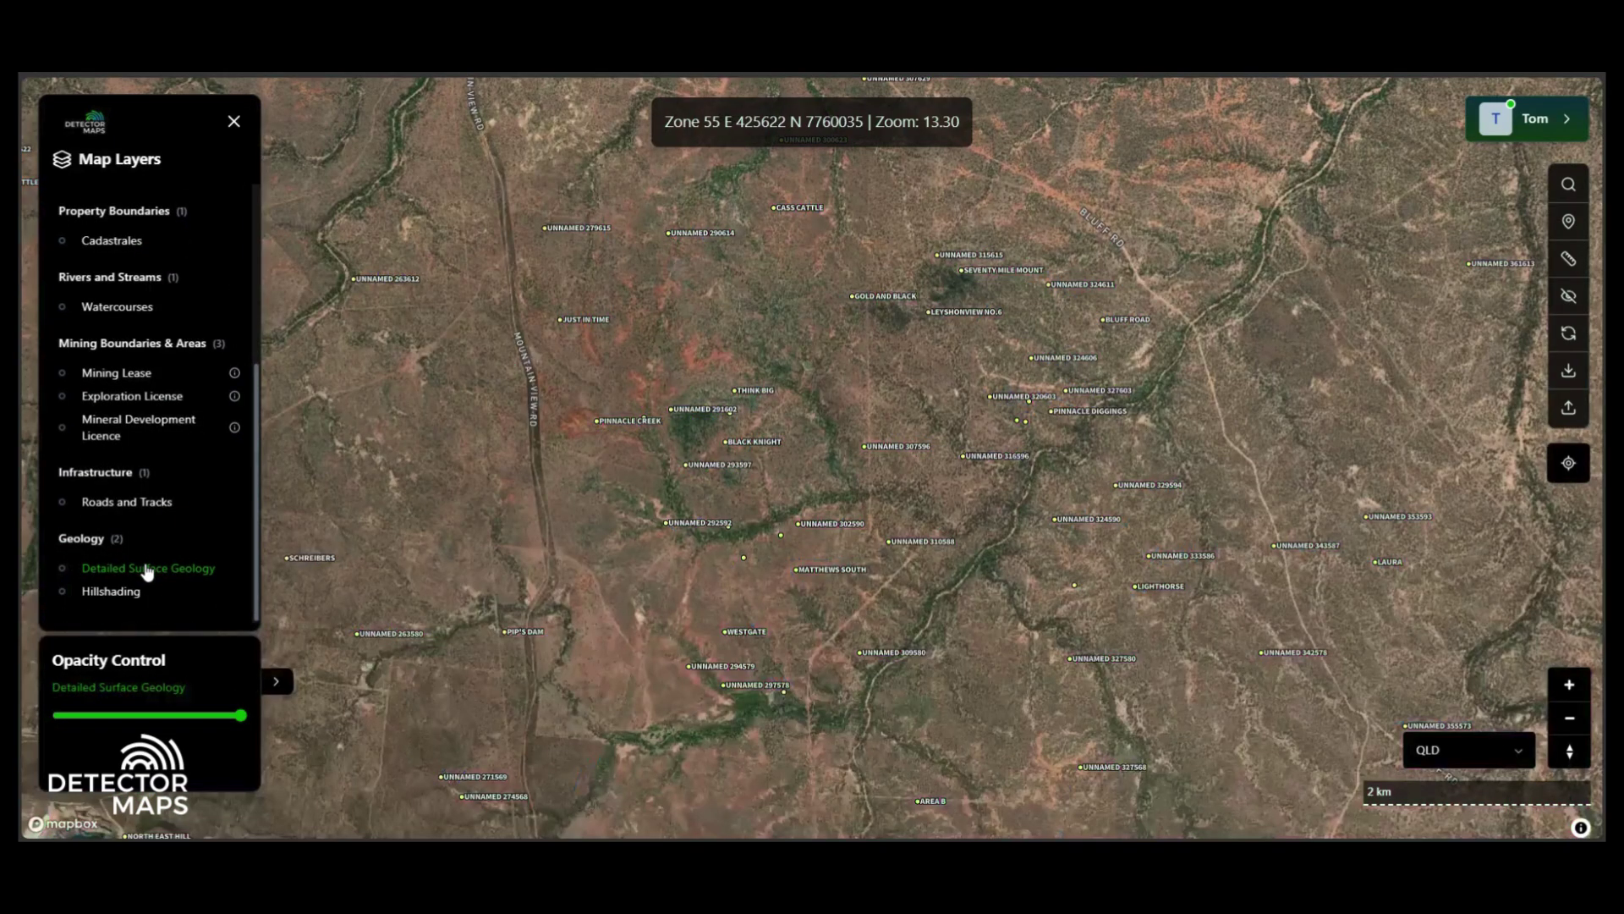
pyautogui.click(147, 570)
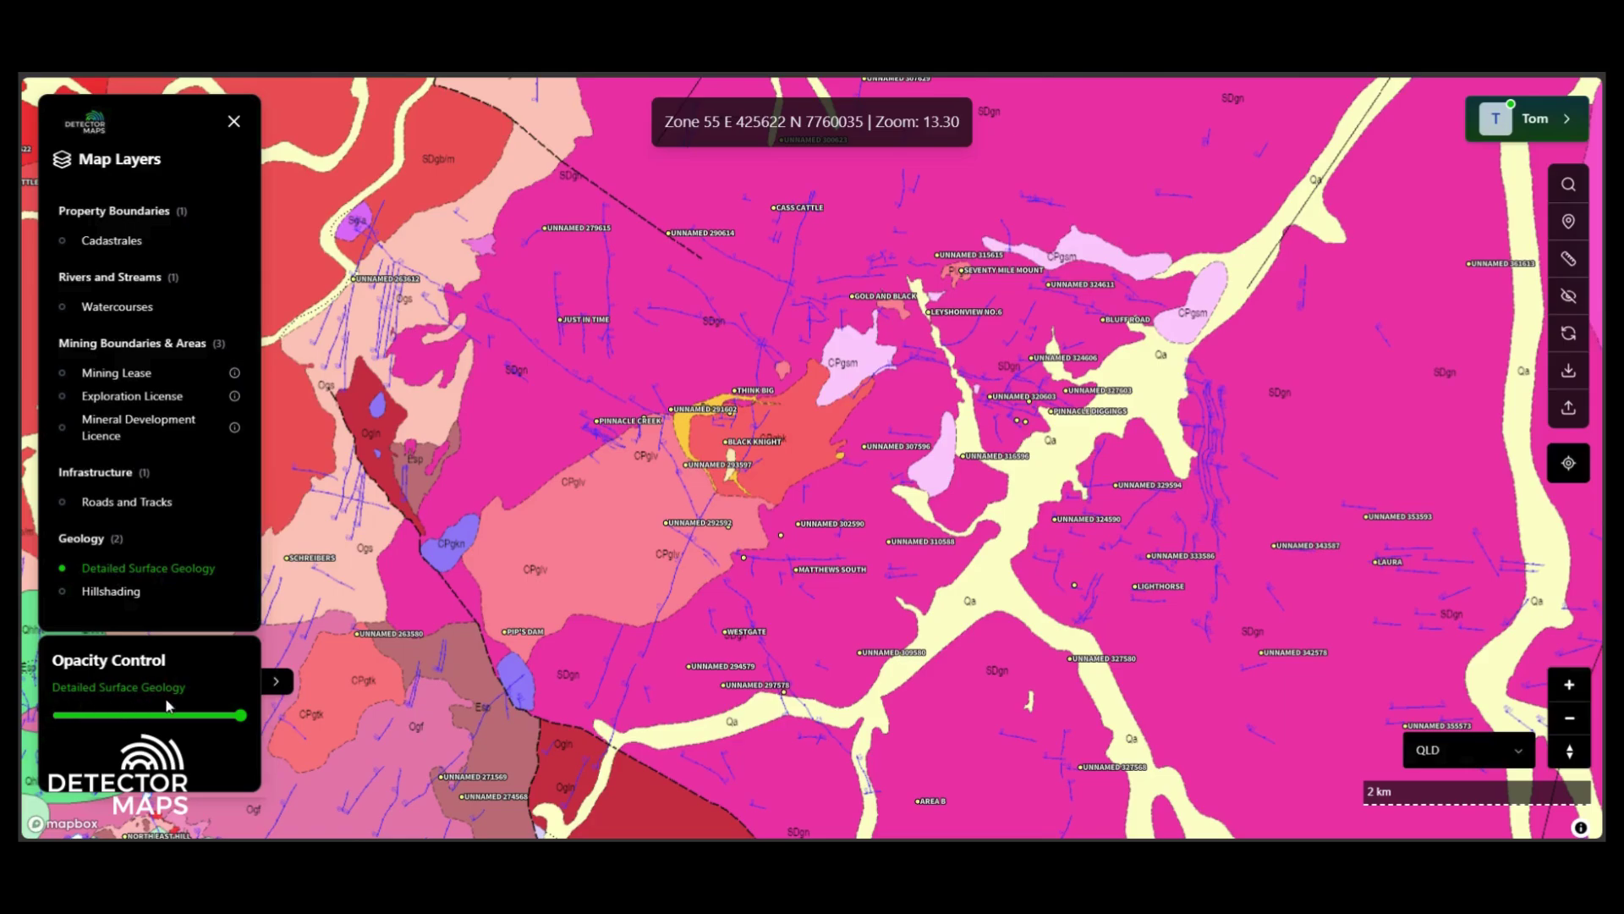
pyautogui.moveTo(238, 716); pyautogui.dragTo(163, 719)
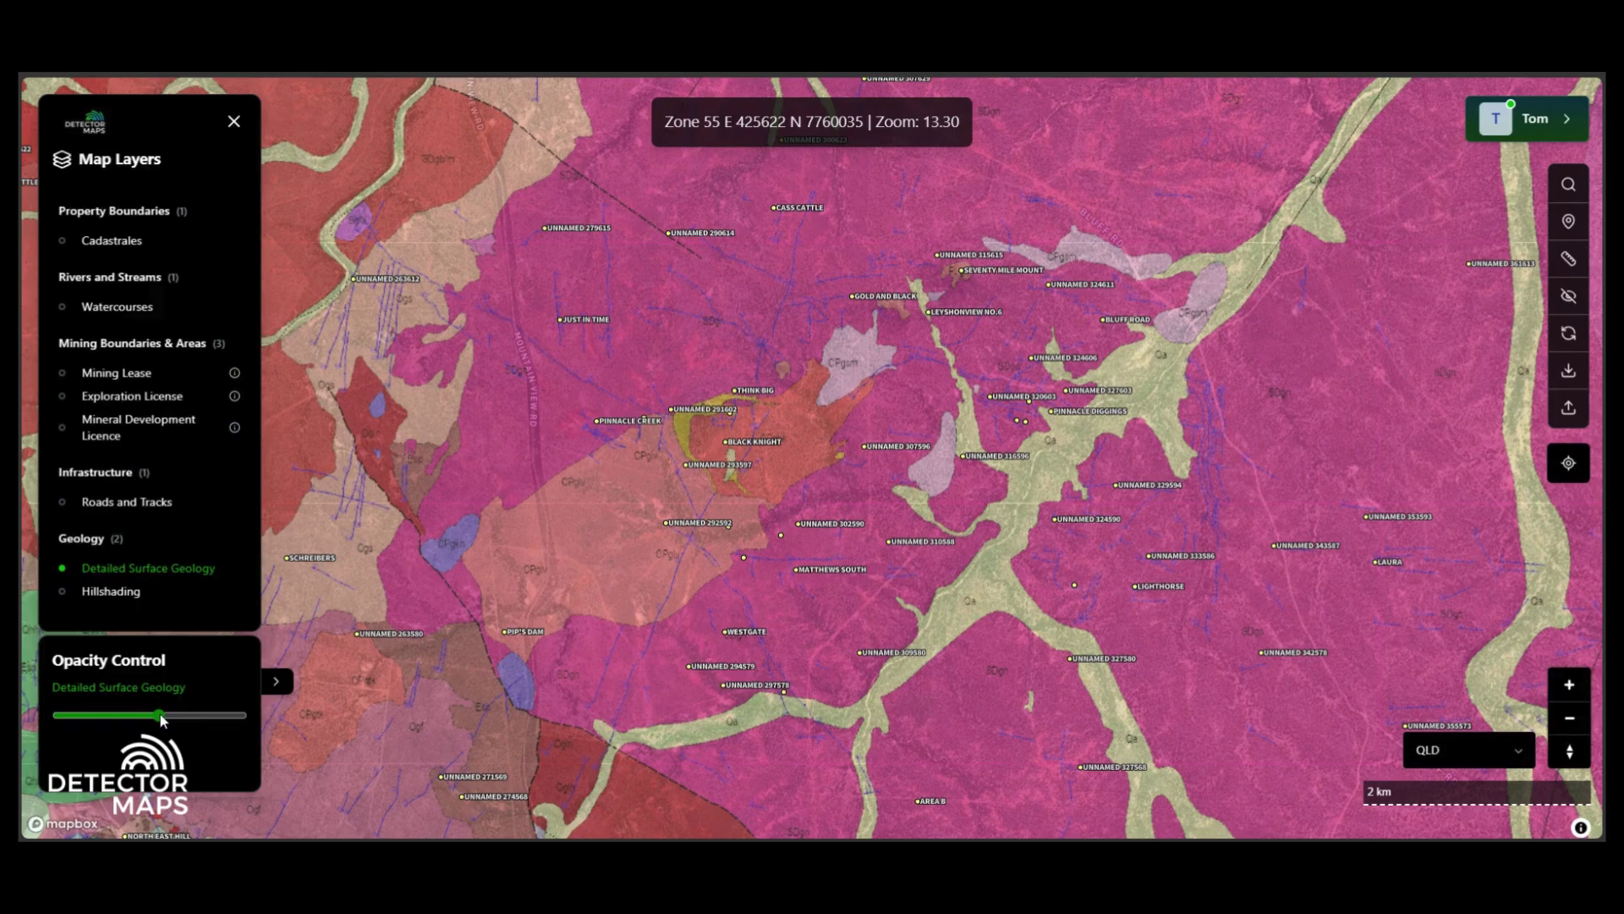
# Inspect the CPgsm and Leyshon View Granodiorite unit details, then close the popup and hide Detailed Surface Geology.
pyautogui.click(851, 377)
pyautogui.moveTo(873, 391); pyautogui.dragTo(860, 491)
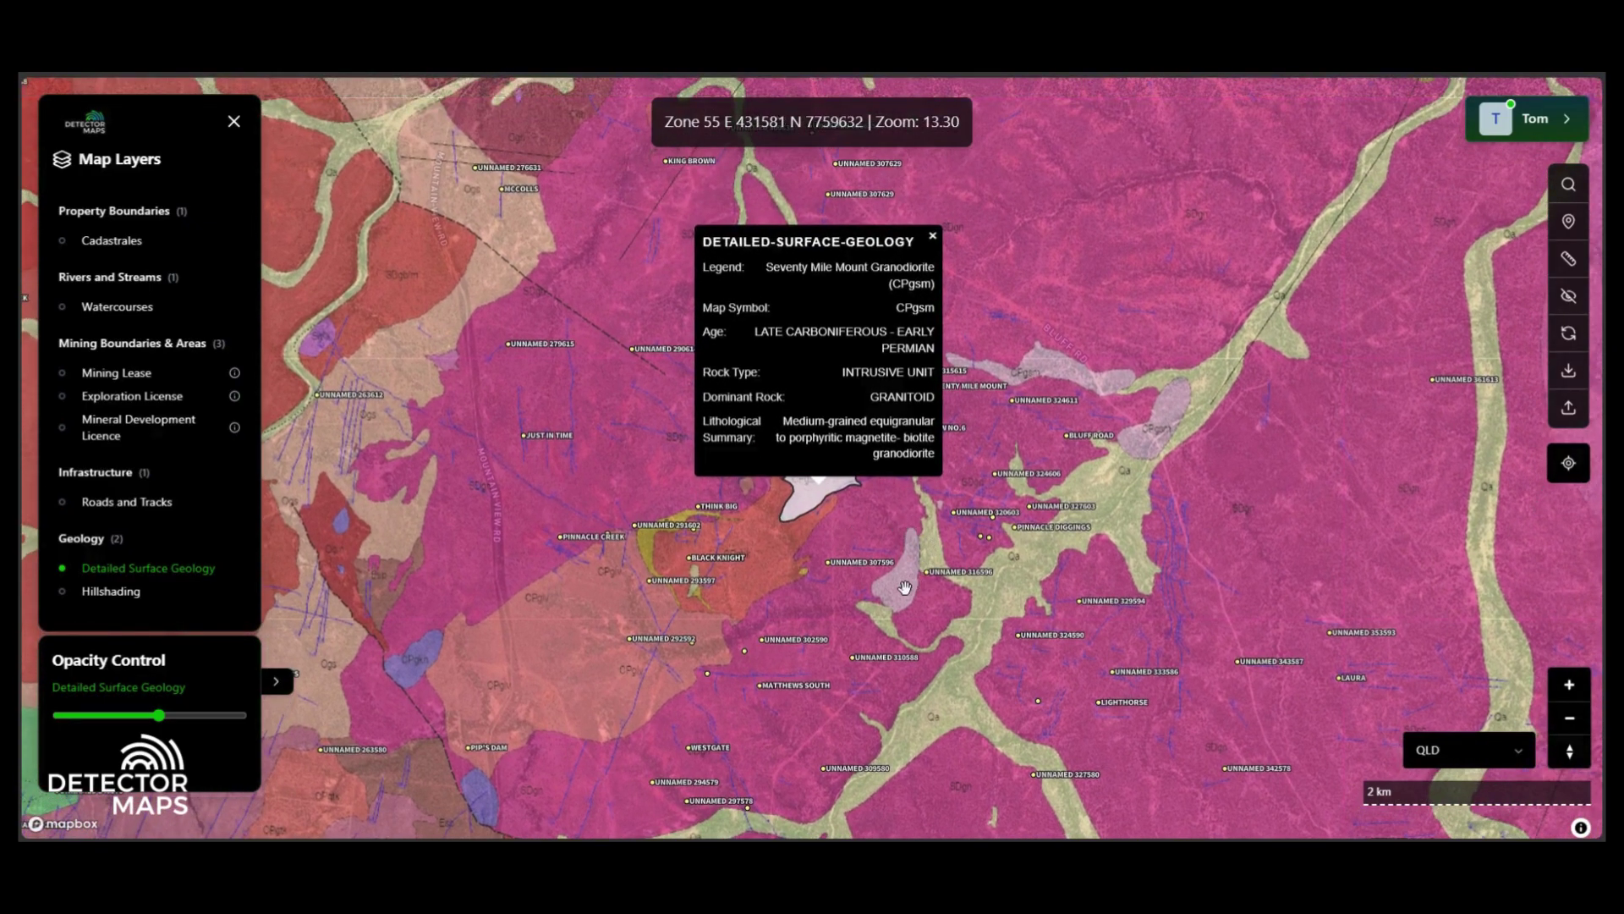
pyautogui.click(904, 587)
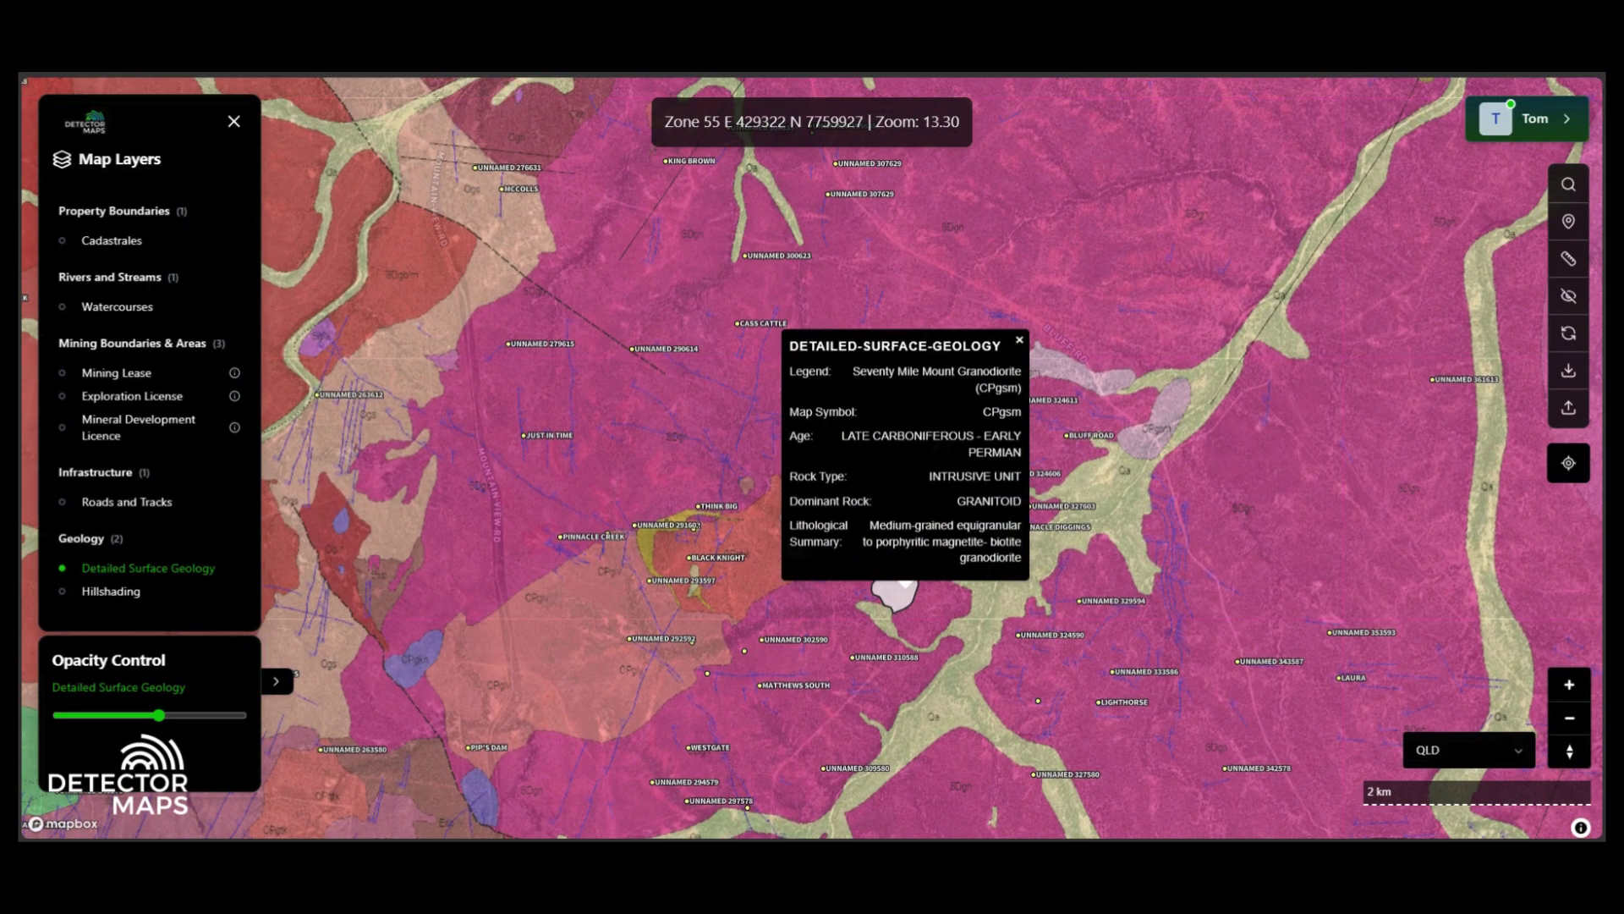
pyautogui.click(614, 562)
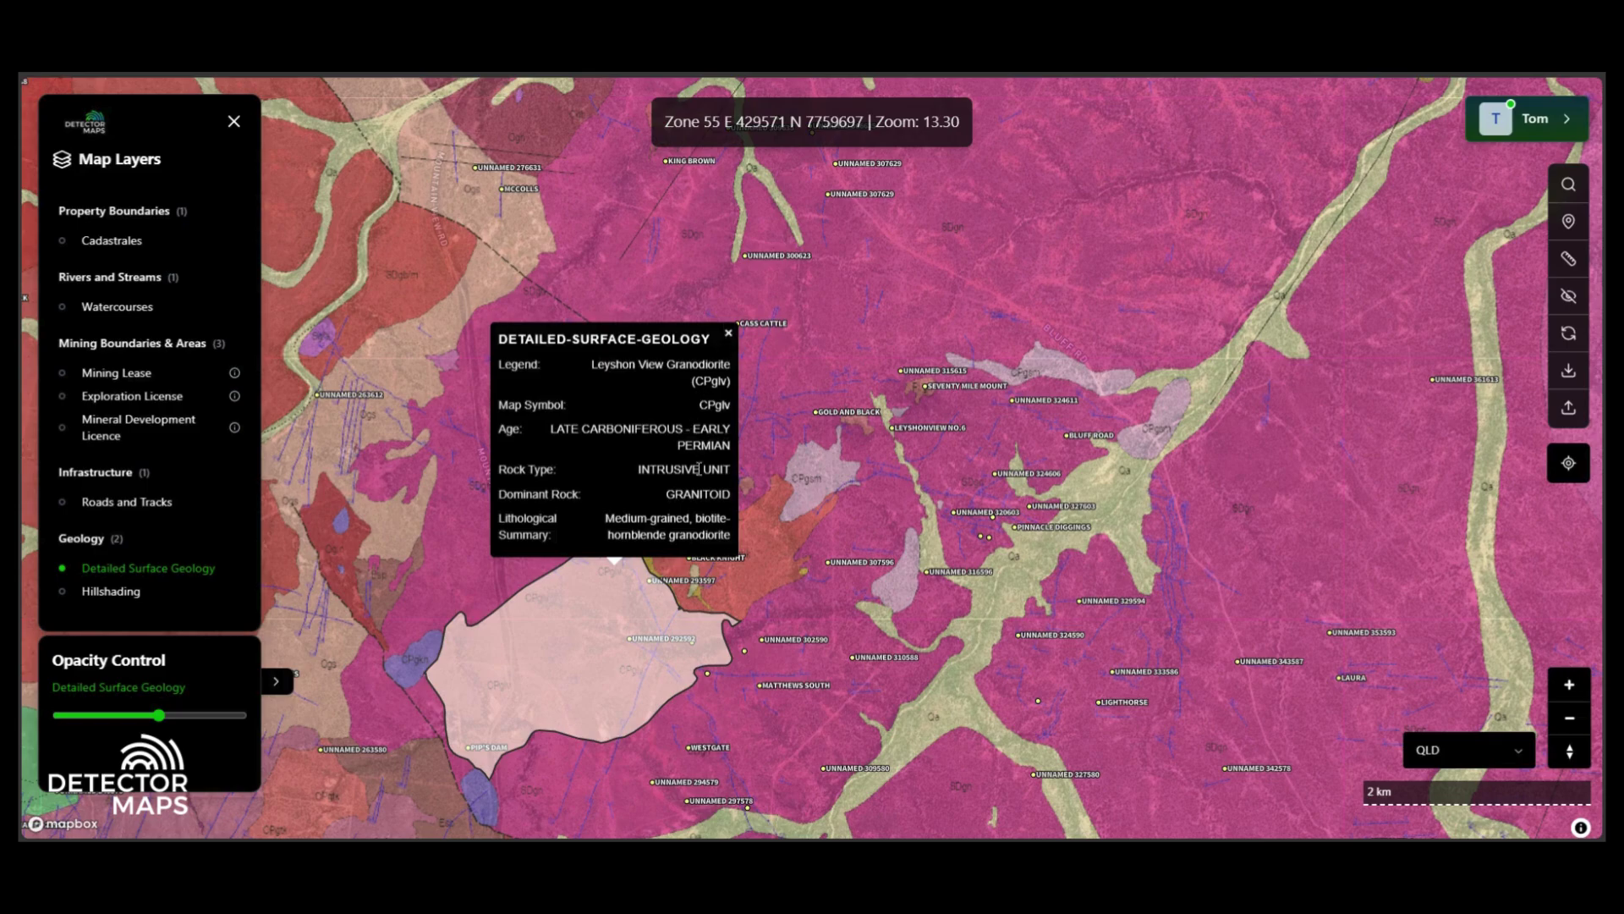
pyautogui.click(728, 334)
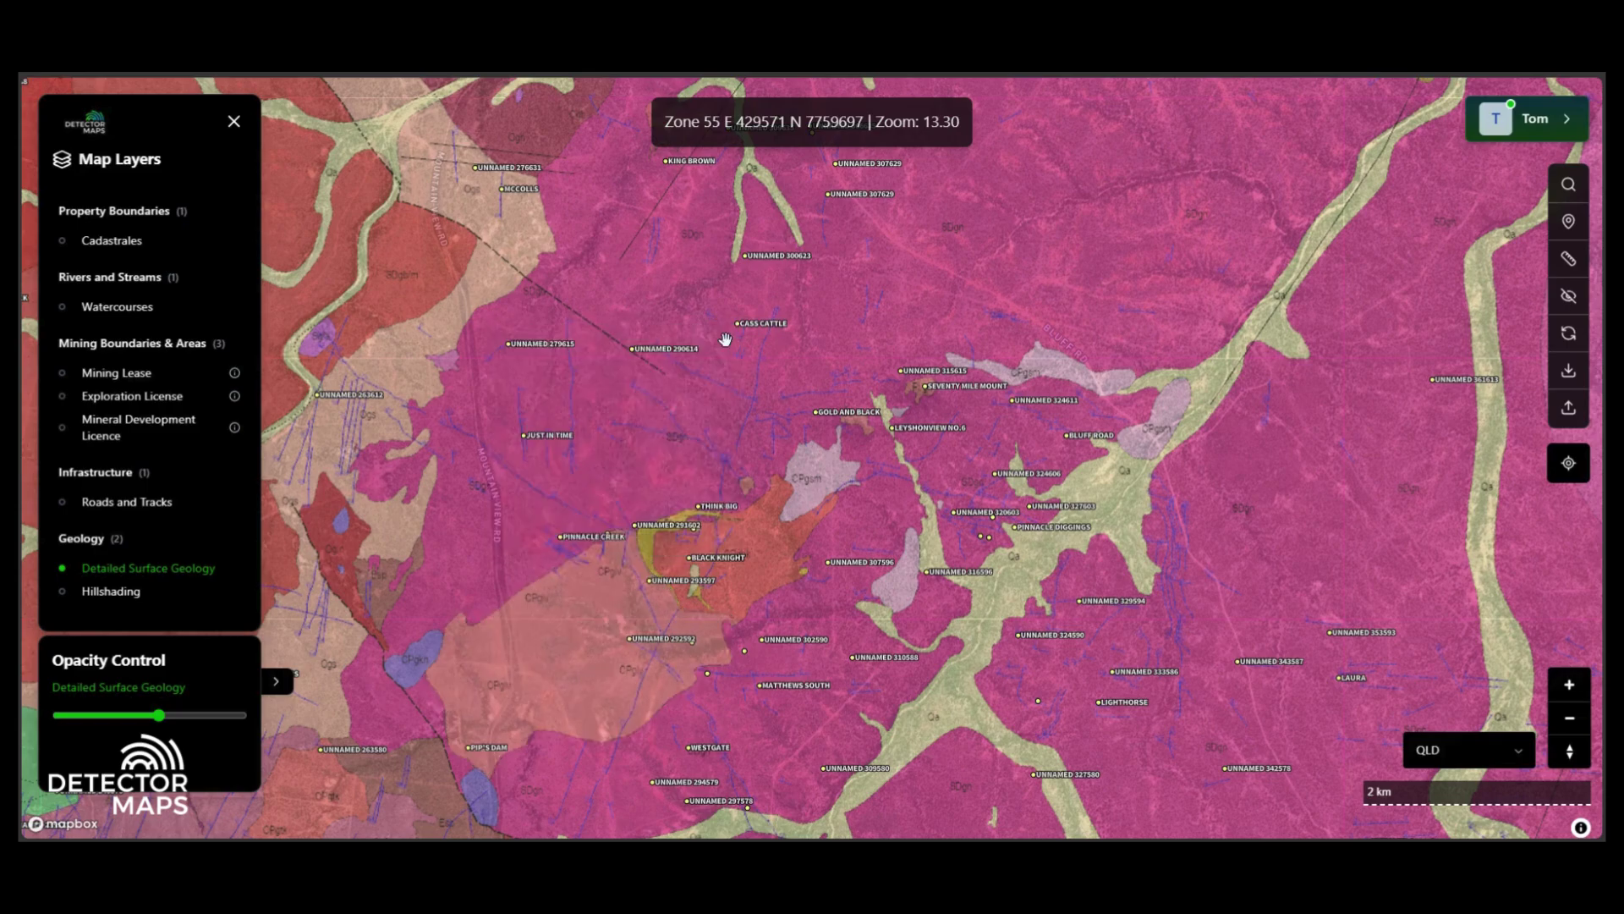
pyautogui.click(200, 572)
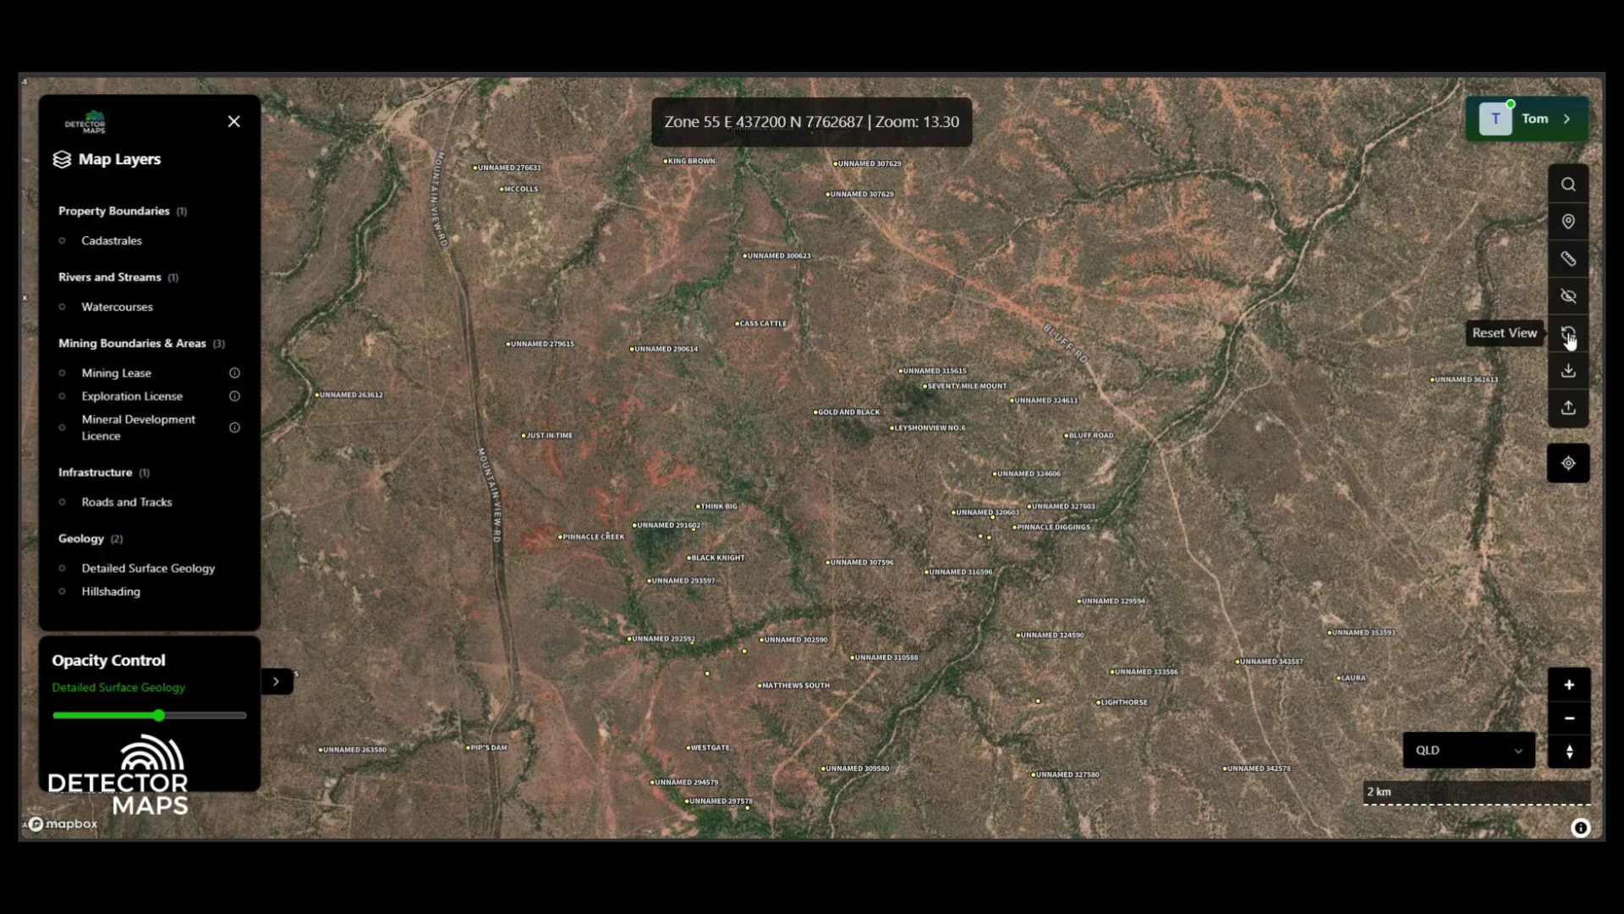
# Search for 'Bouldercombe' and centre the map on Bouldercombe, Queensland.
pyautogui.click(1569, 187)
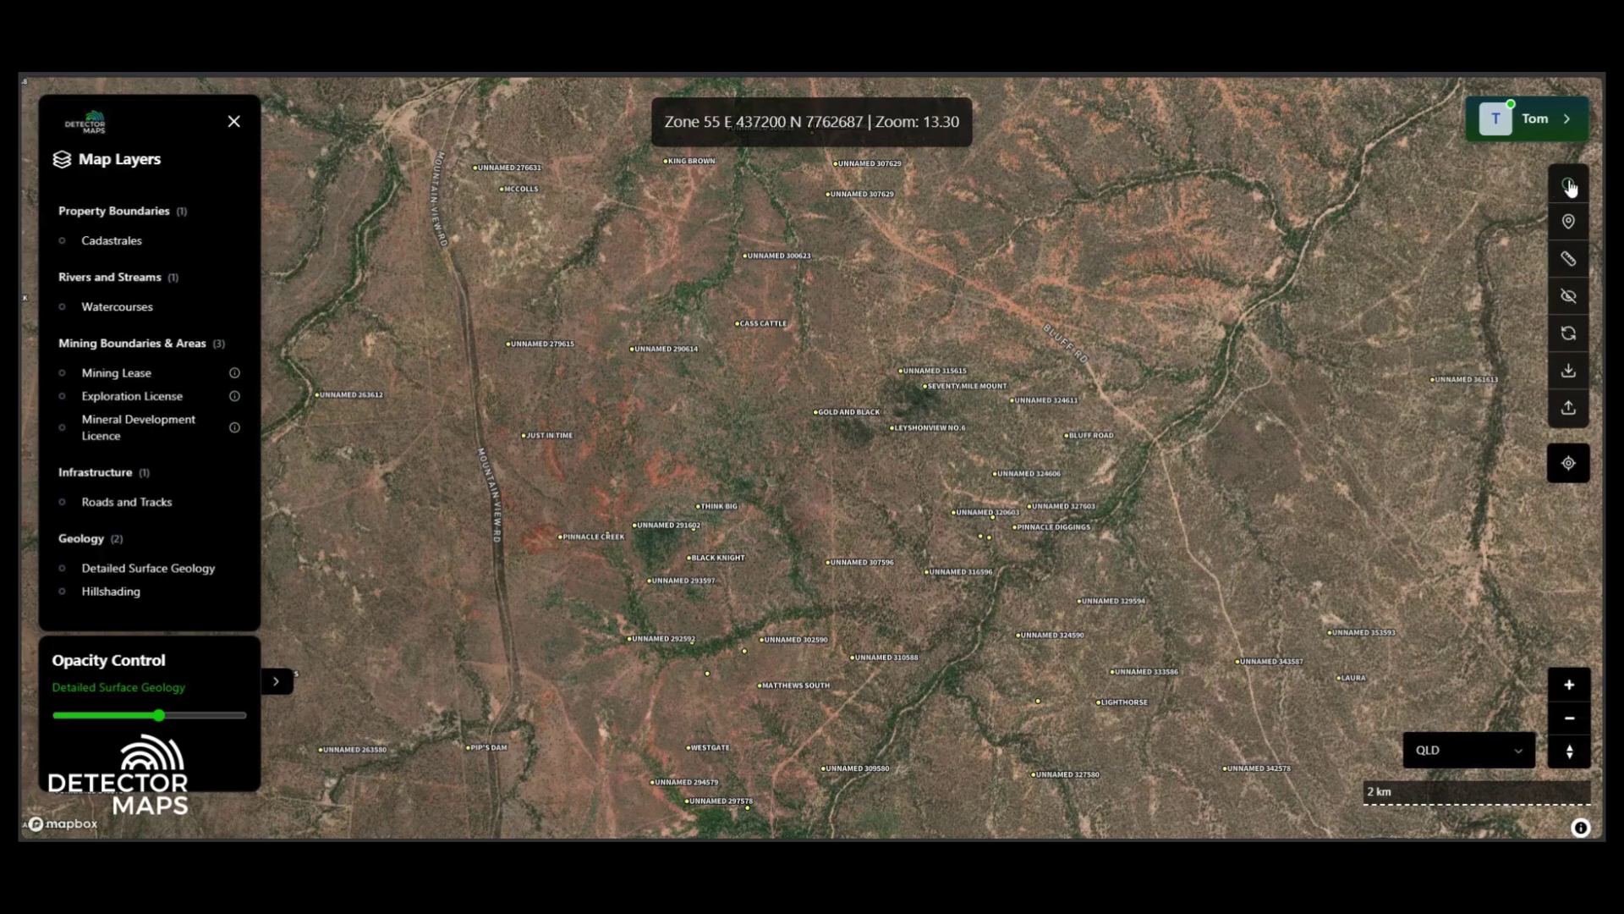
pyautogui.write('B')
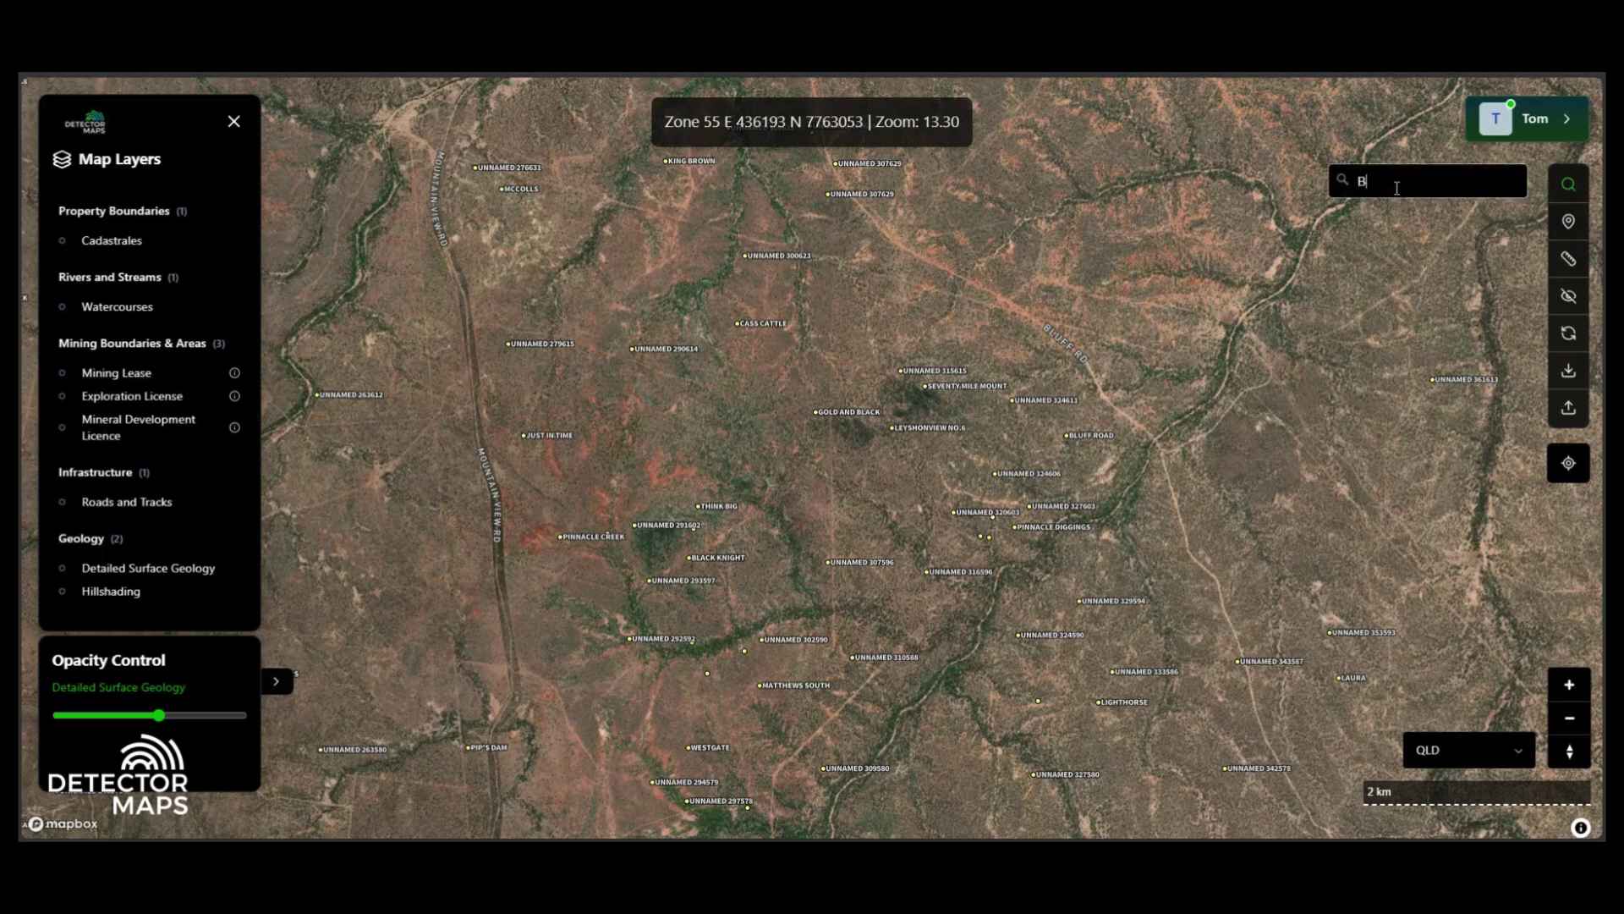
pyautogui.write('oulderc')
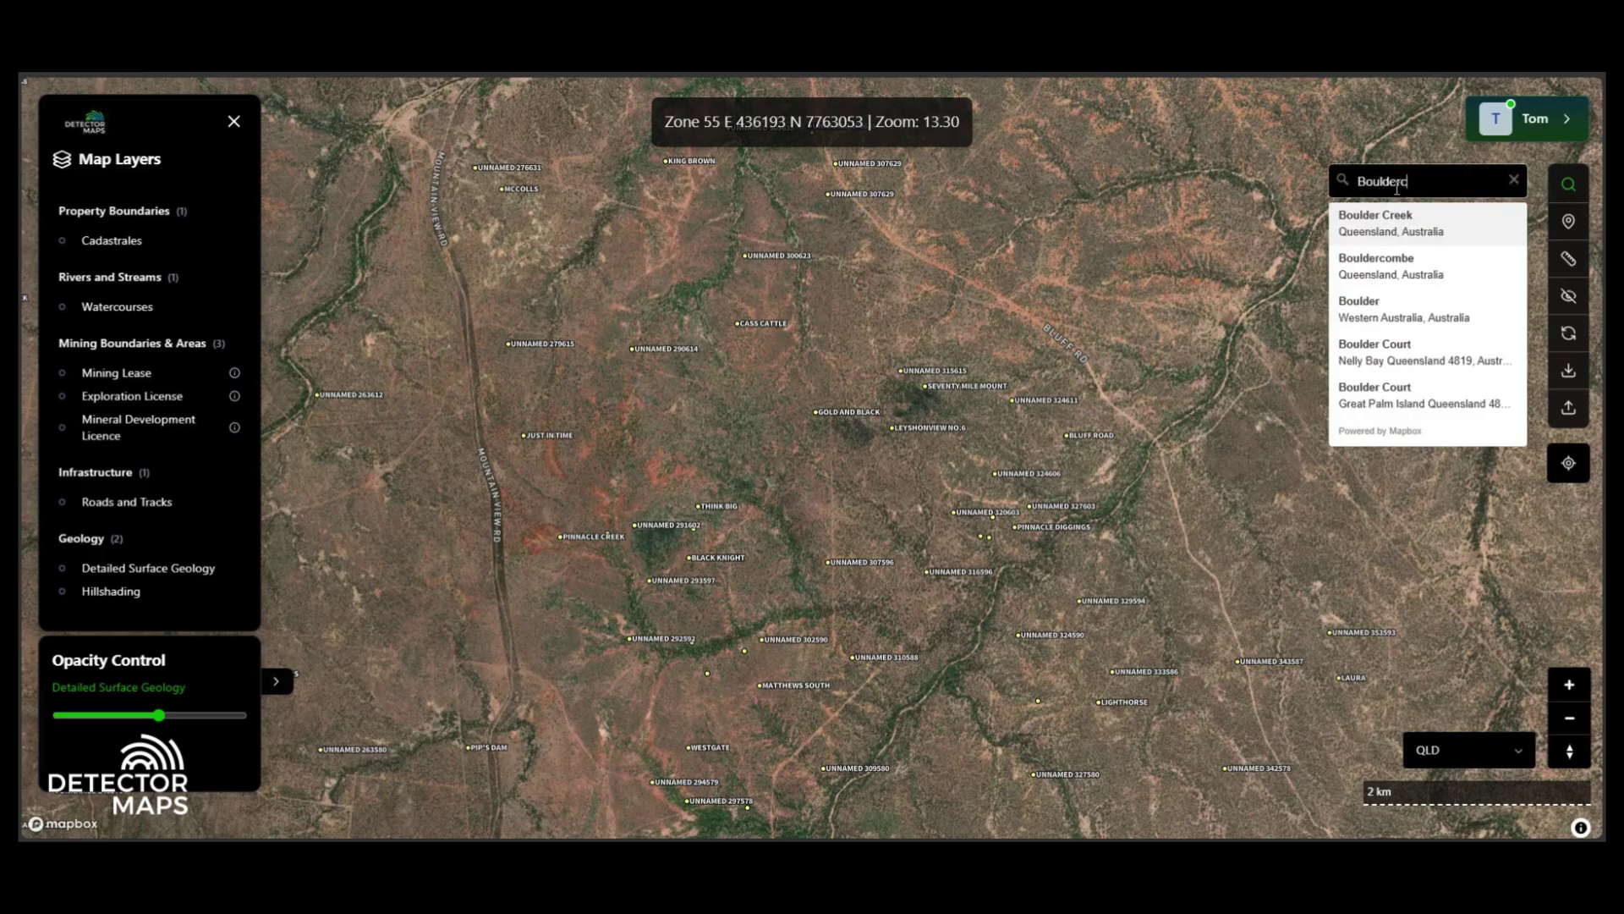
pyautogui.write('om')
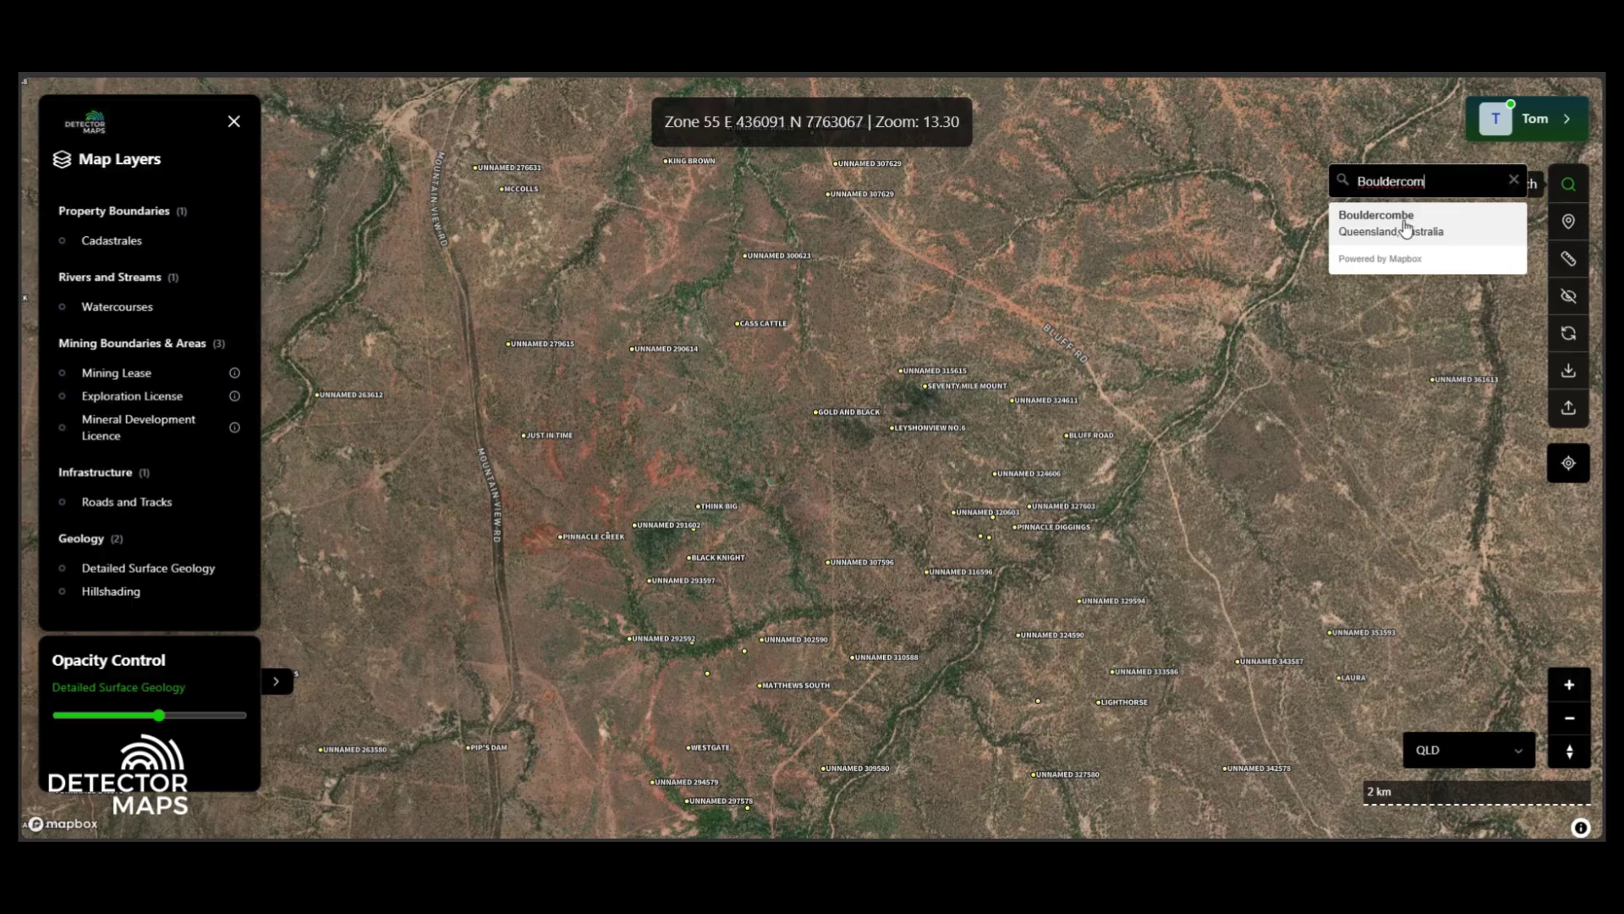
pyautogui.click(1406, 227)
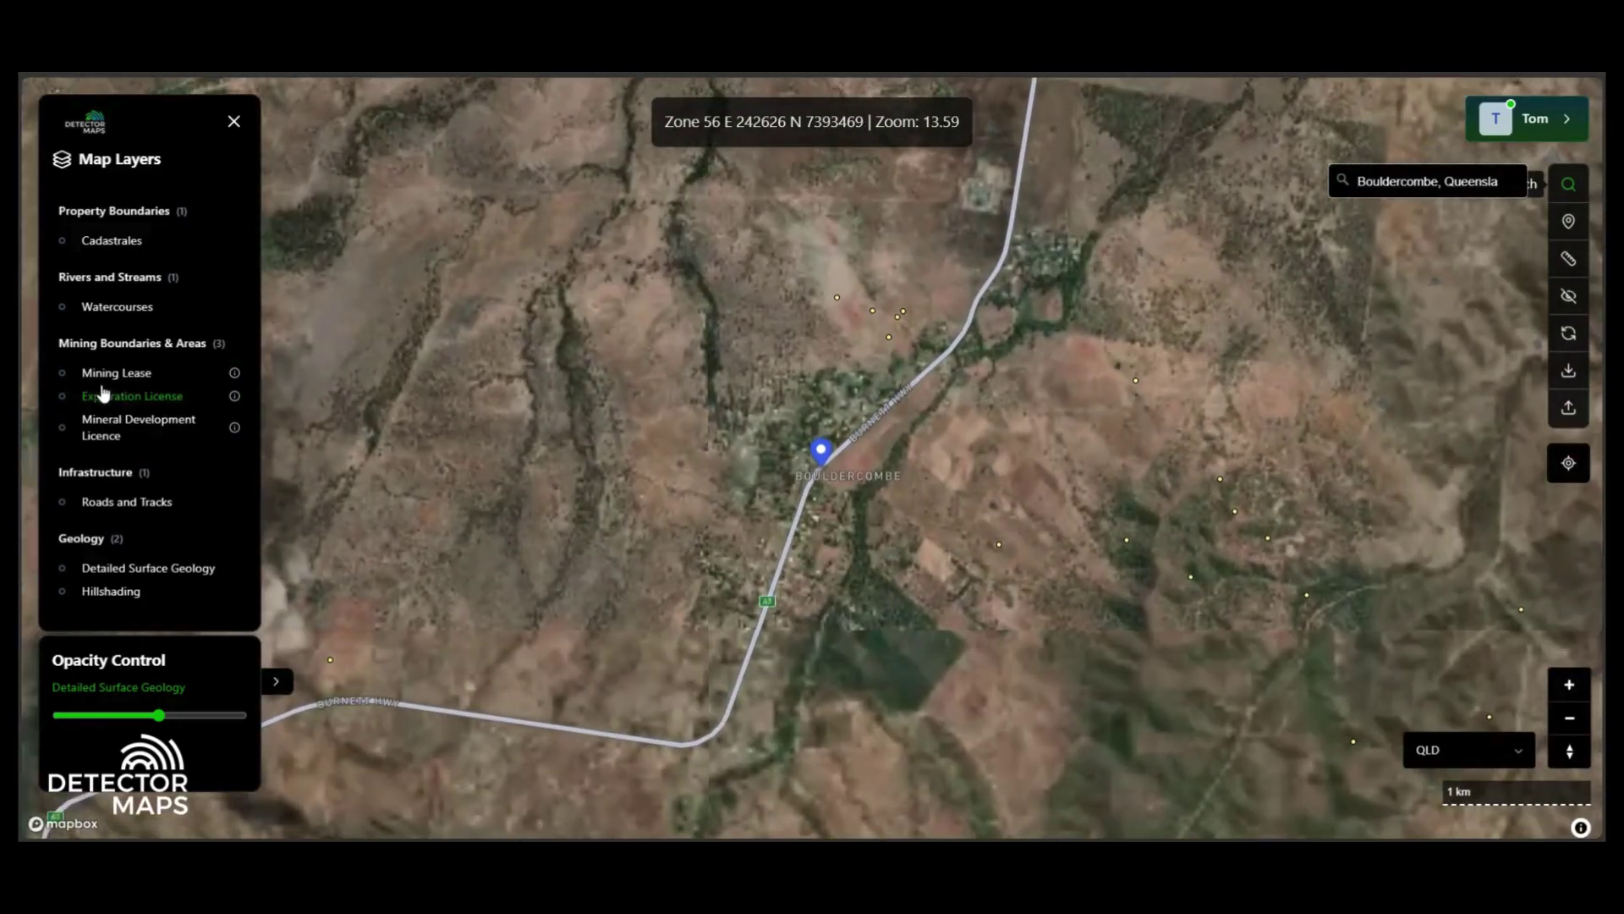
pyautogui.scroll(3, 118, 372)
# Turn on the Soils layer and zoom out to reveal sample sites around Bouldercombe.
pyautogui.click(144, 342)
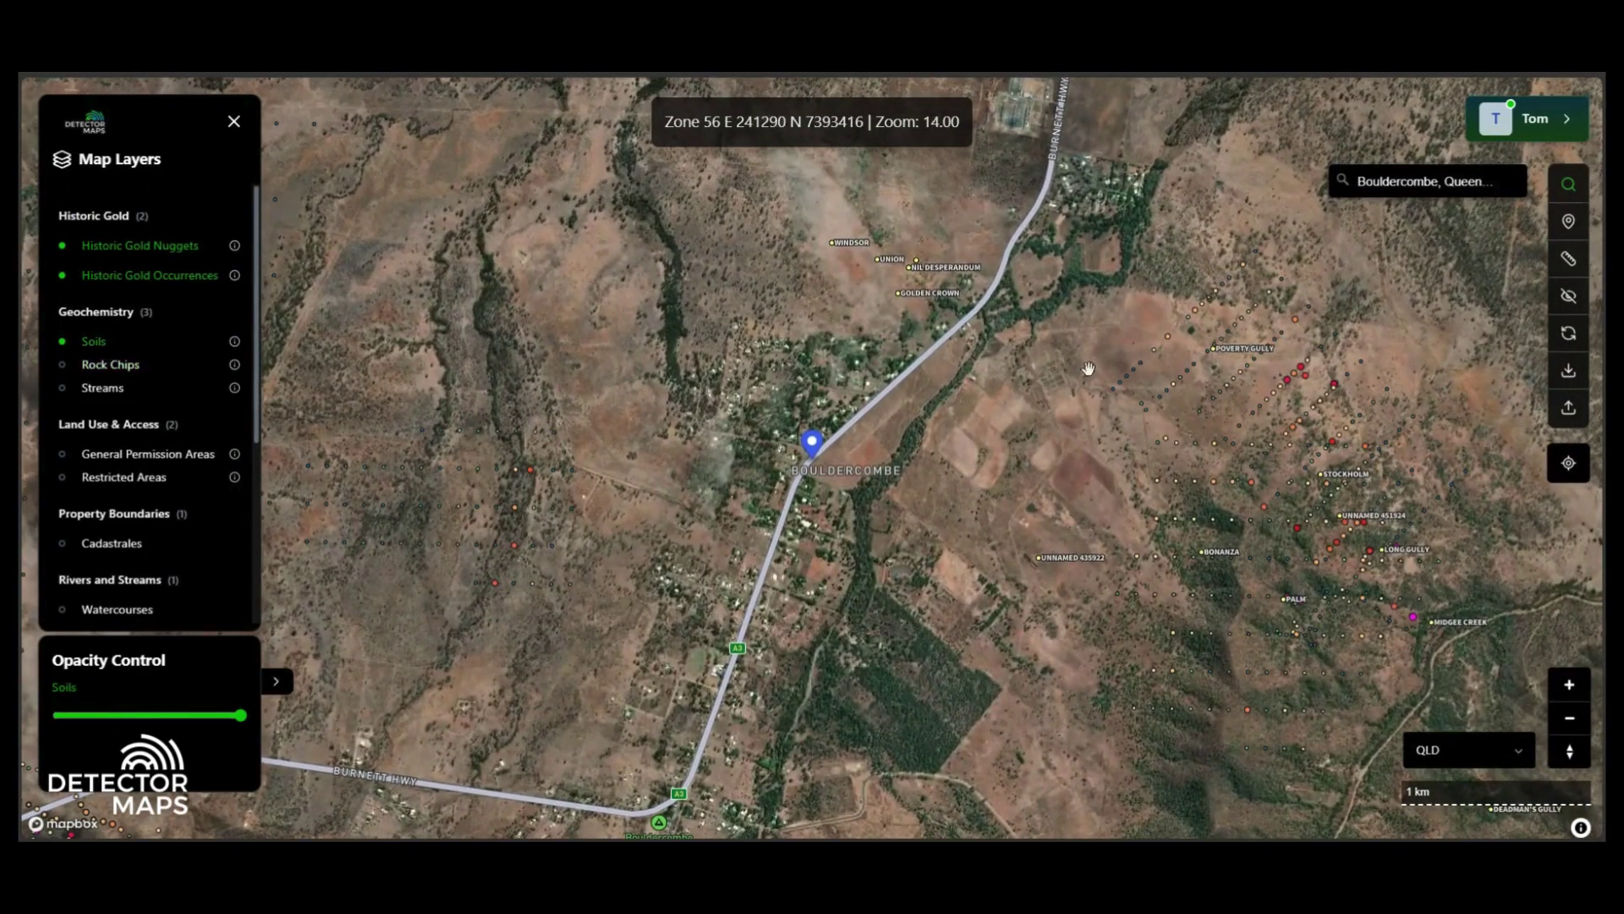
pyautogui.scroll(-4, 1088, 369)
pyautogui.moveTo(1088, 369); pyautogui.dragTo(1232, 190)
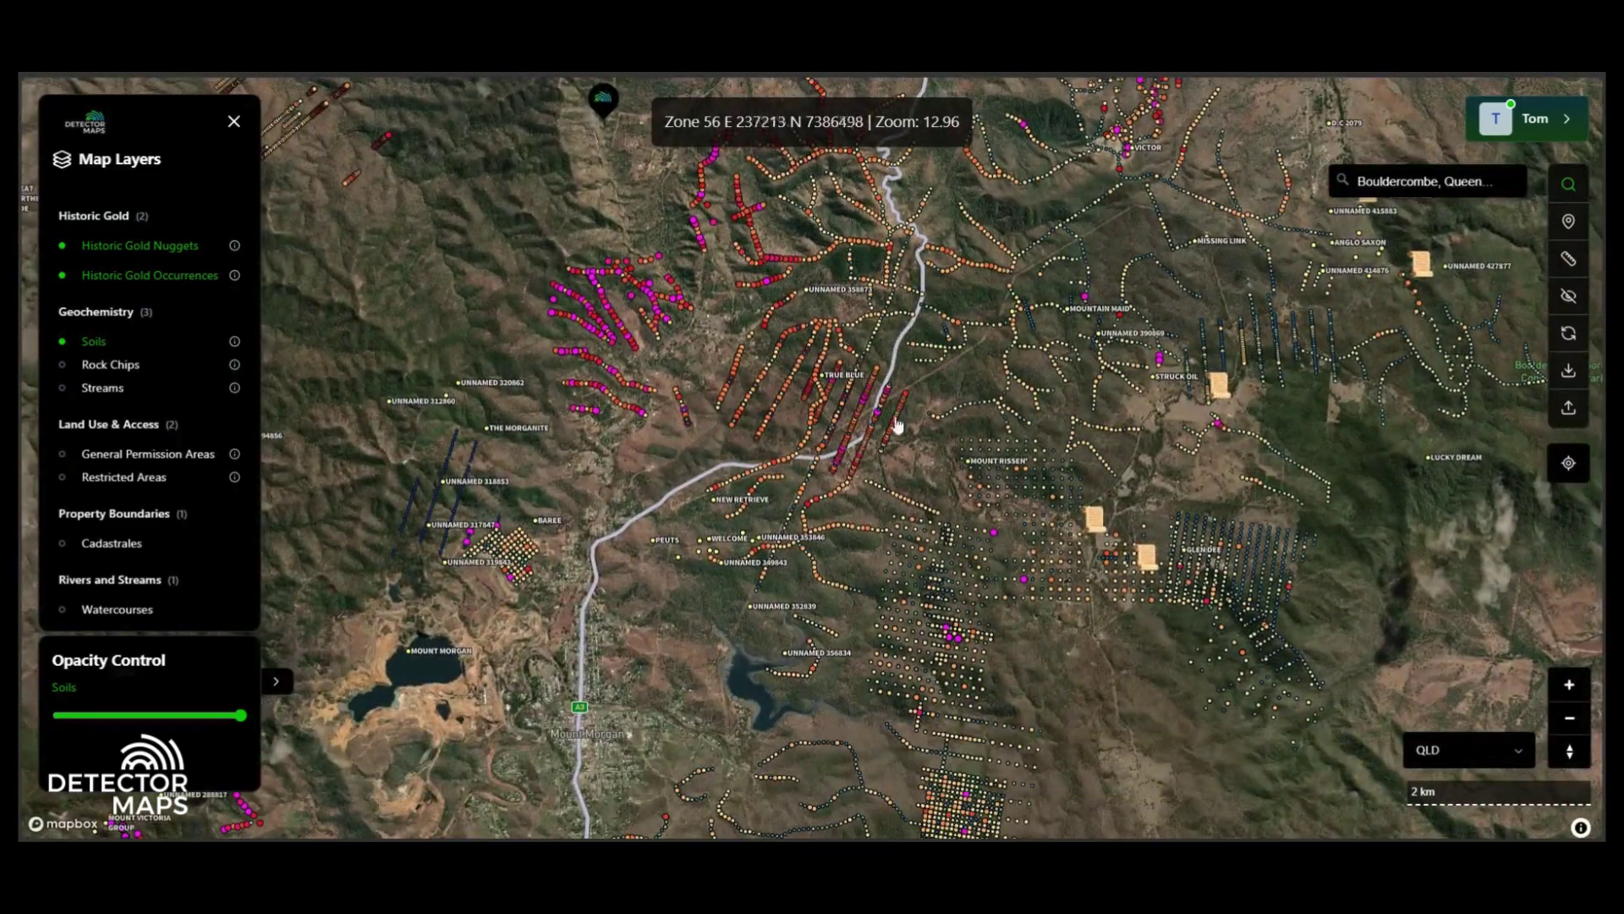
# Turn on the Rock Chips and Streams layers and close the place search.
pyautogui.click(110, 365)
pyautogui.click(123, 387)
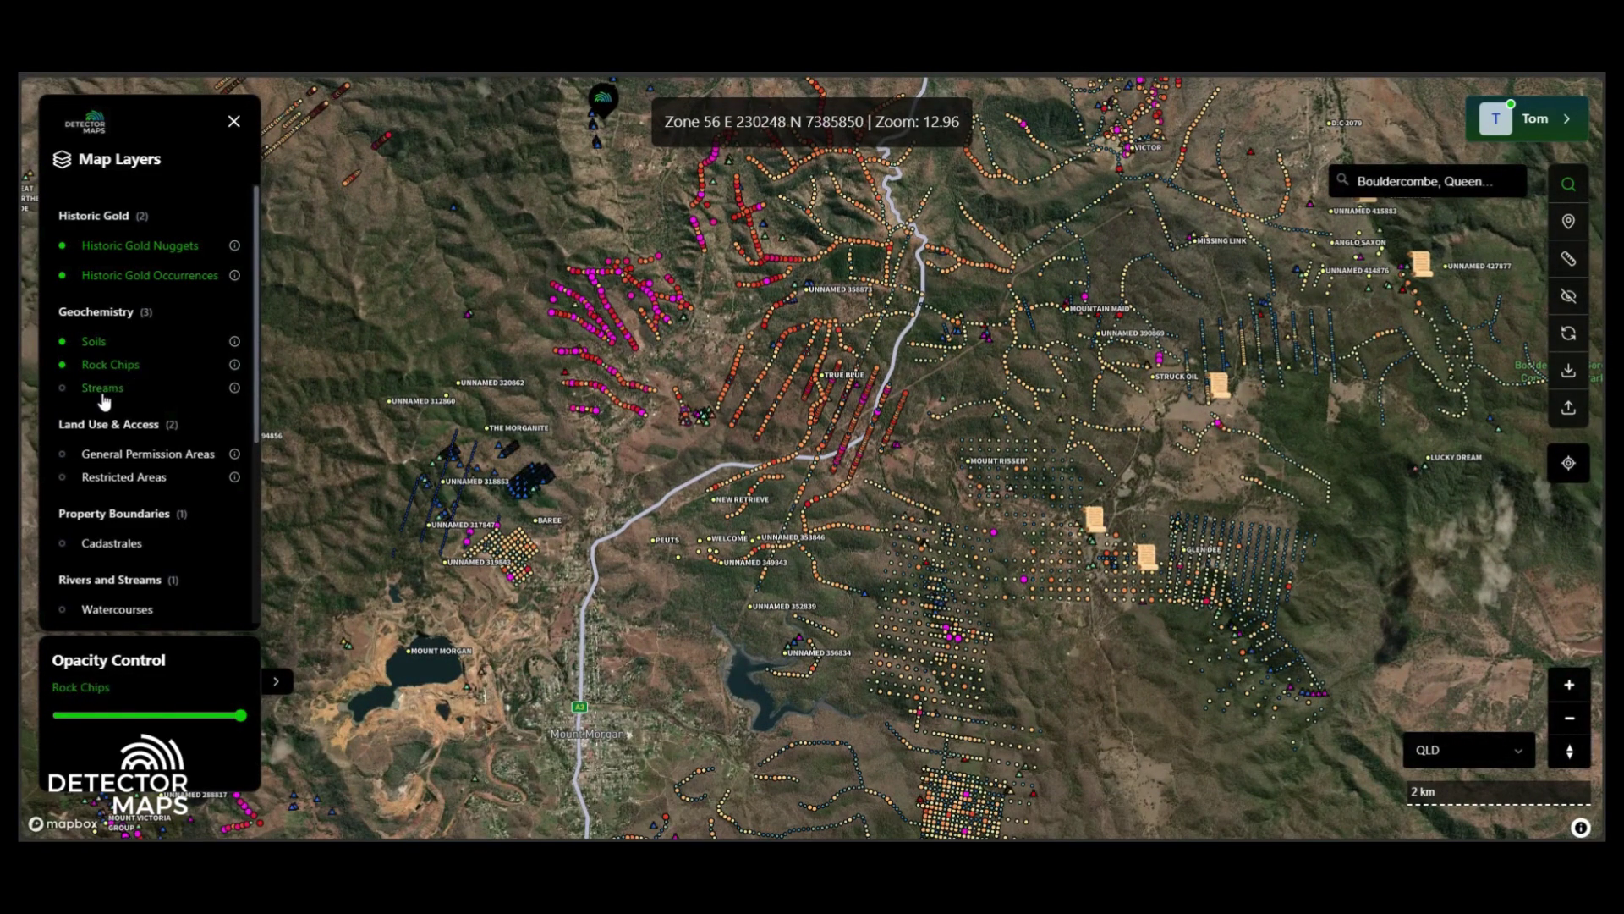
pyautogui.moveTo(1047, 332); pyautogui.dragTo(1001, 290)
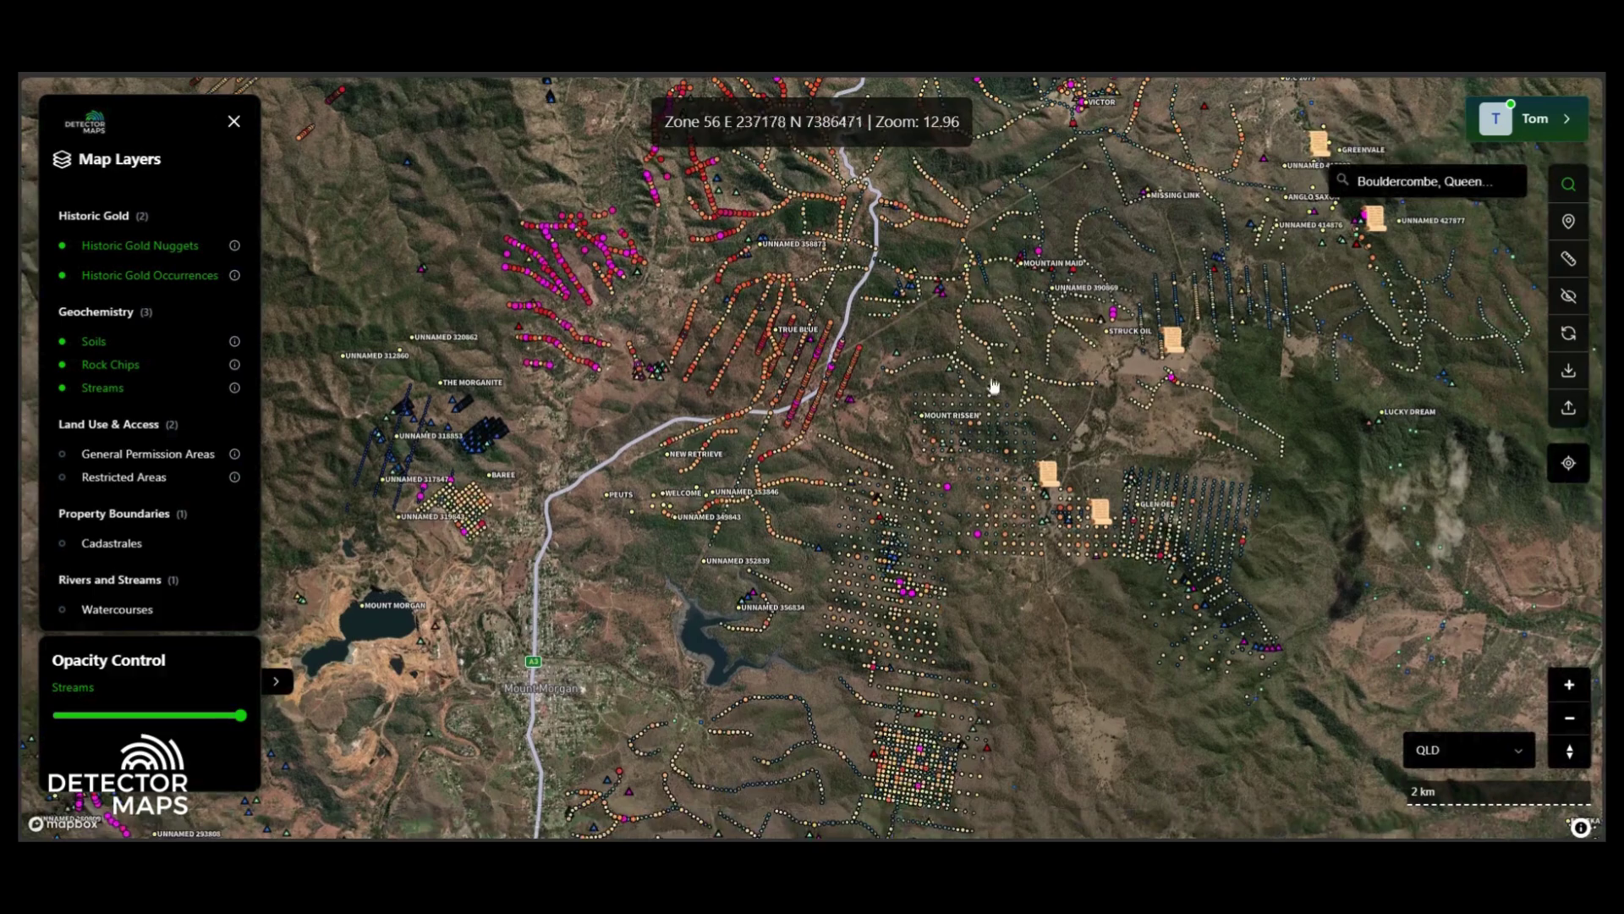
pyautogui.click(1569, 185)
pyautogui.click(1569, 222)
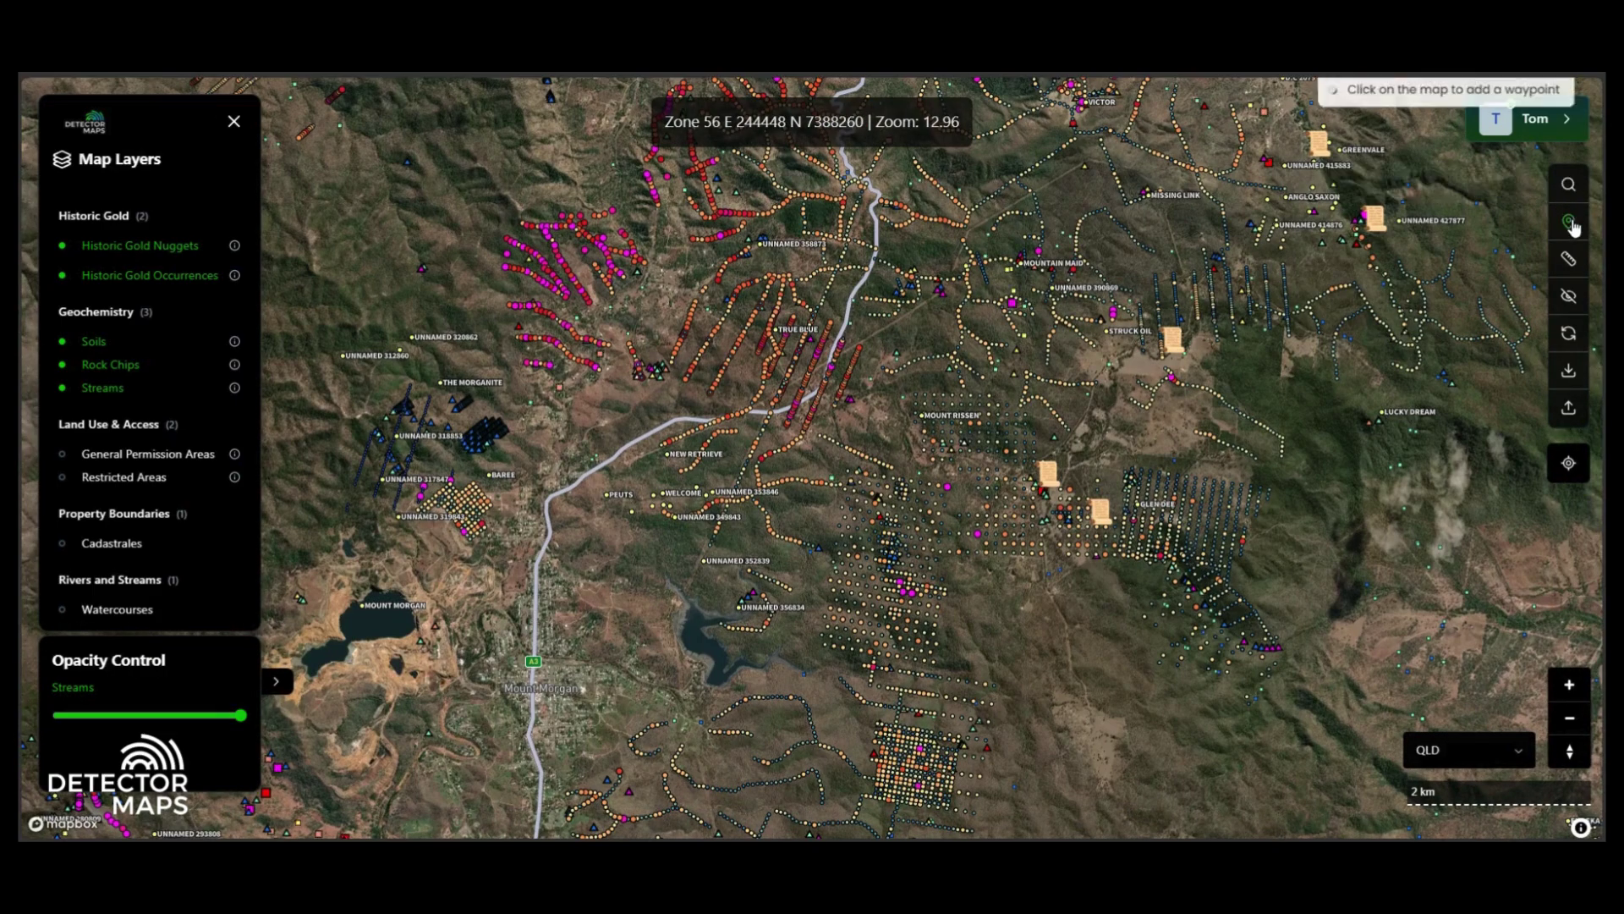
# Add a waypoint named 'Nuggets' at a sample site south-east of the road, then close the Geochemistry popup.
pyautogui.click(901, 596)
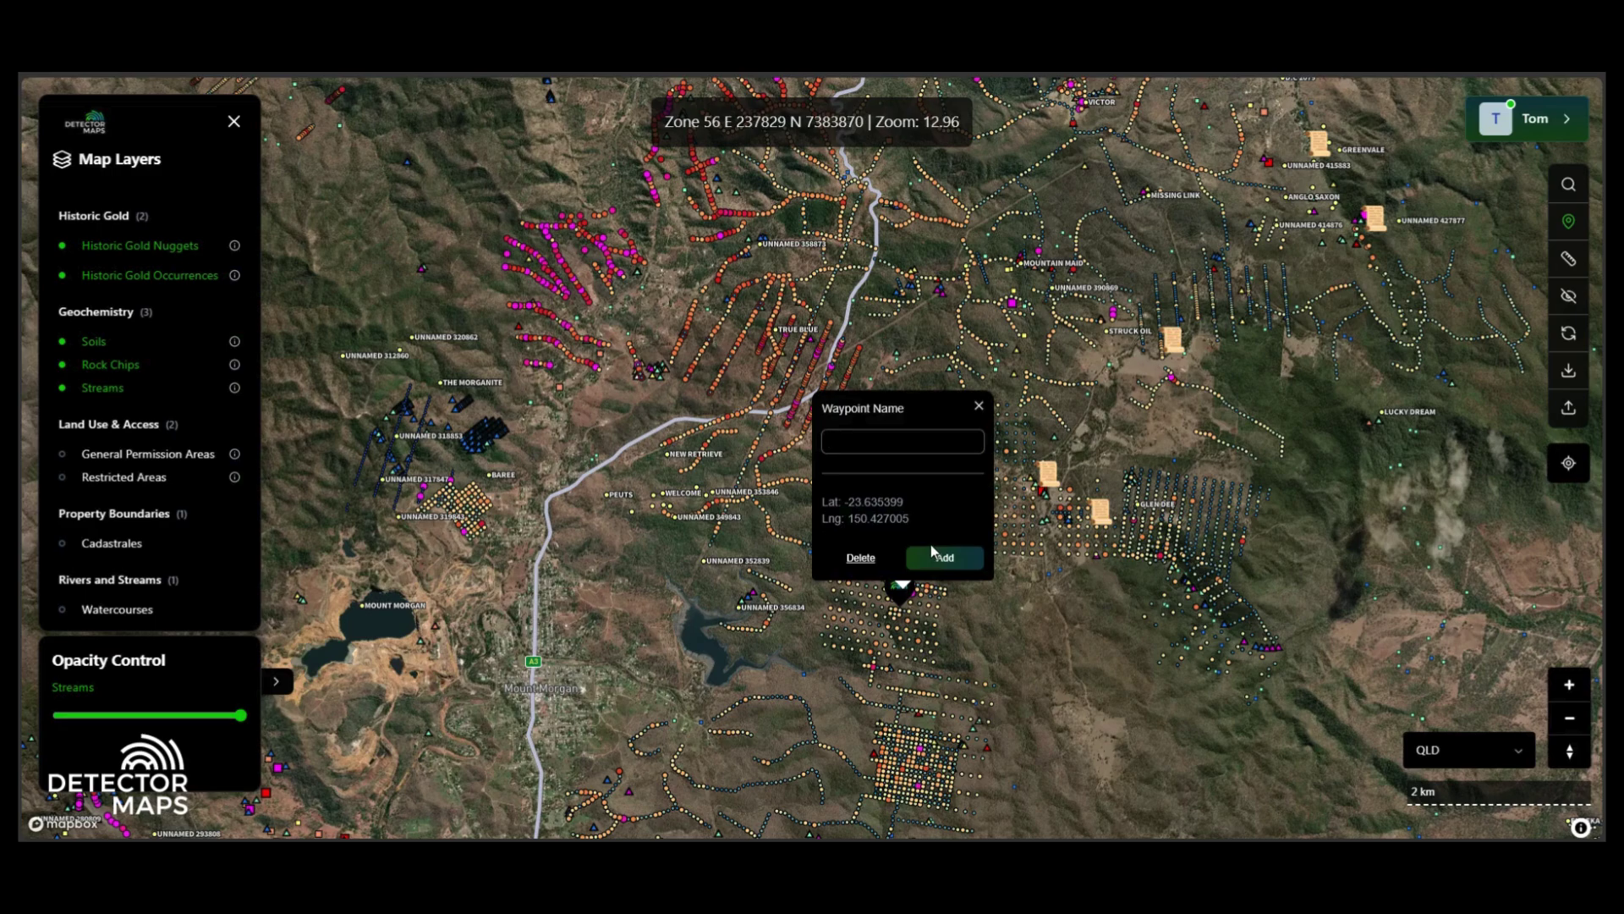
pyautogui.write('Nuggets')
pyautogui.click(930, 548)
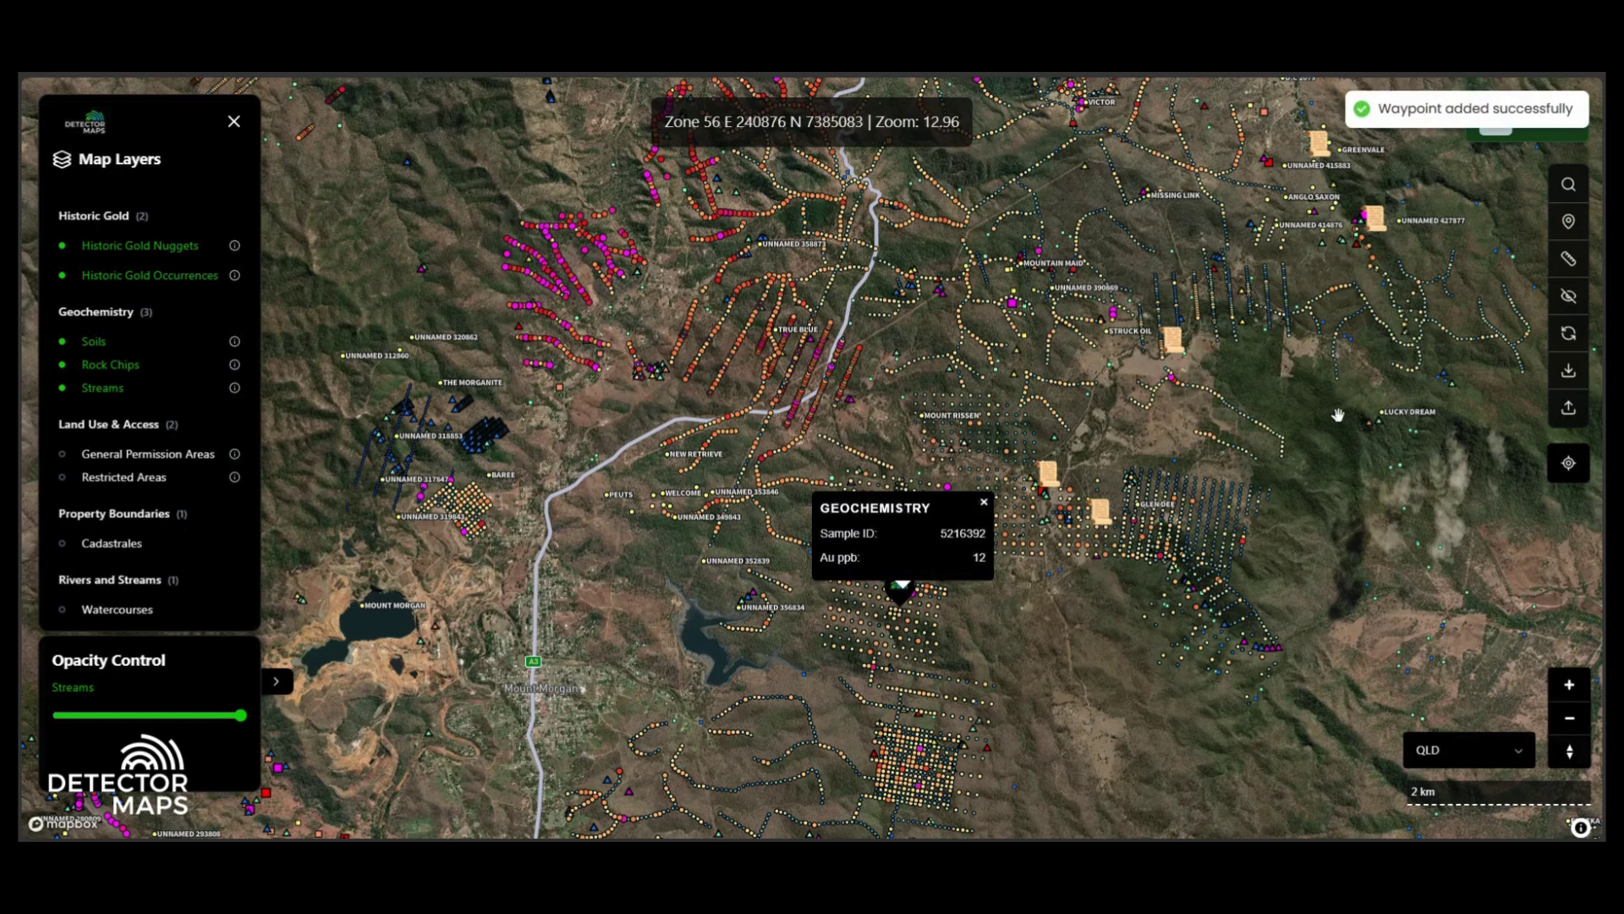
pyautogui.click(984, 502)
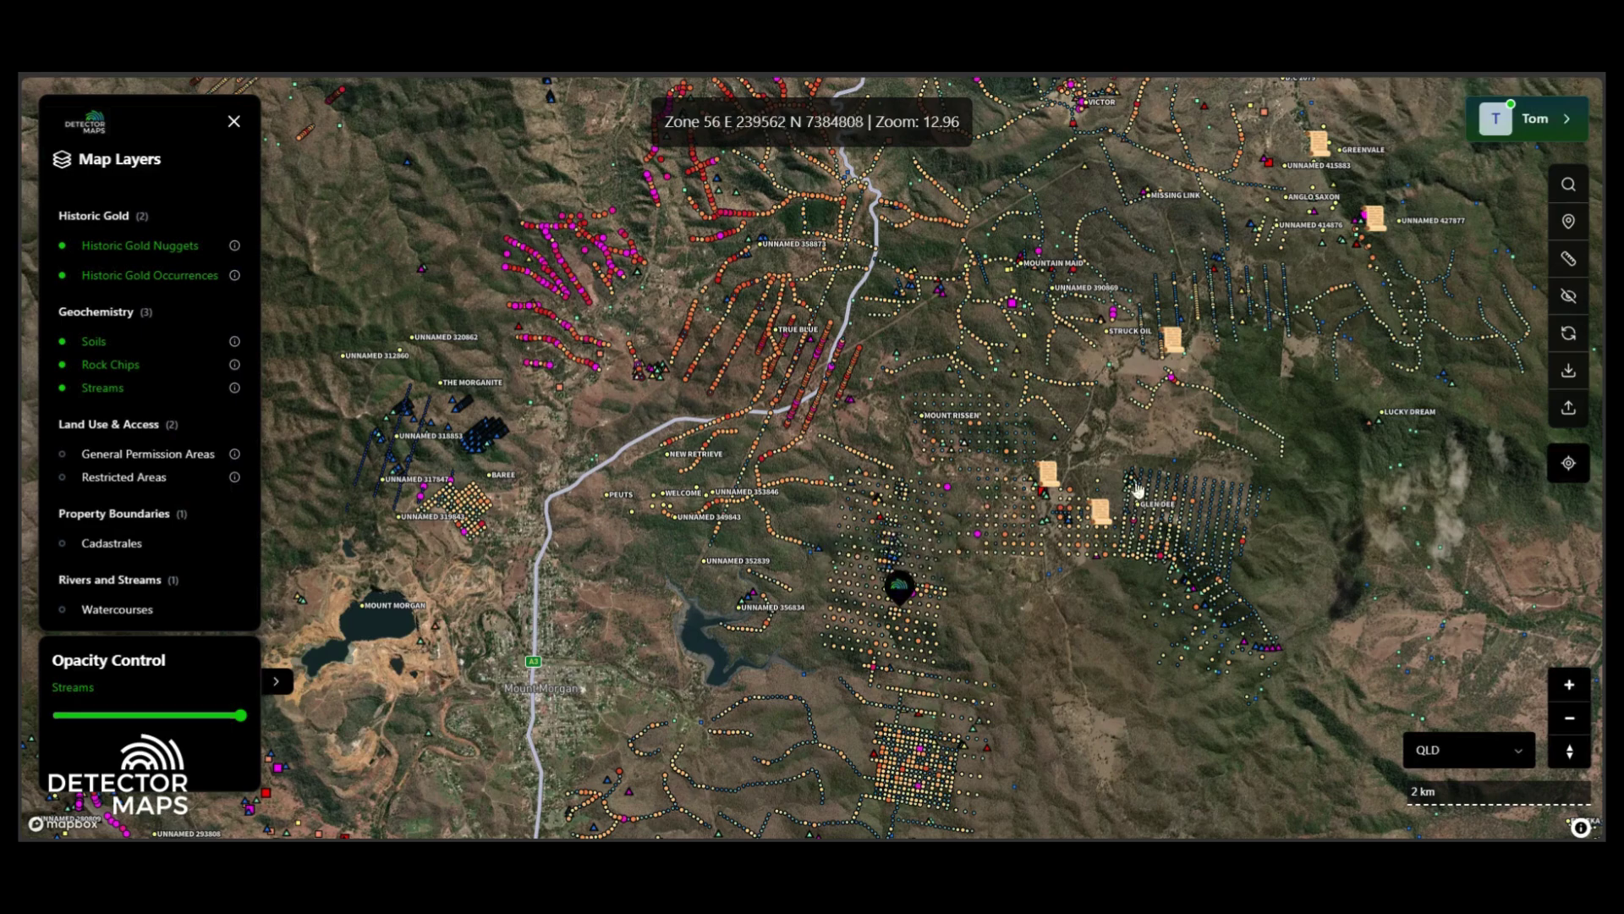
pyautogui.click(1568, 301)
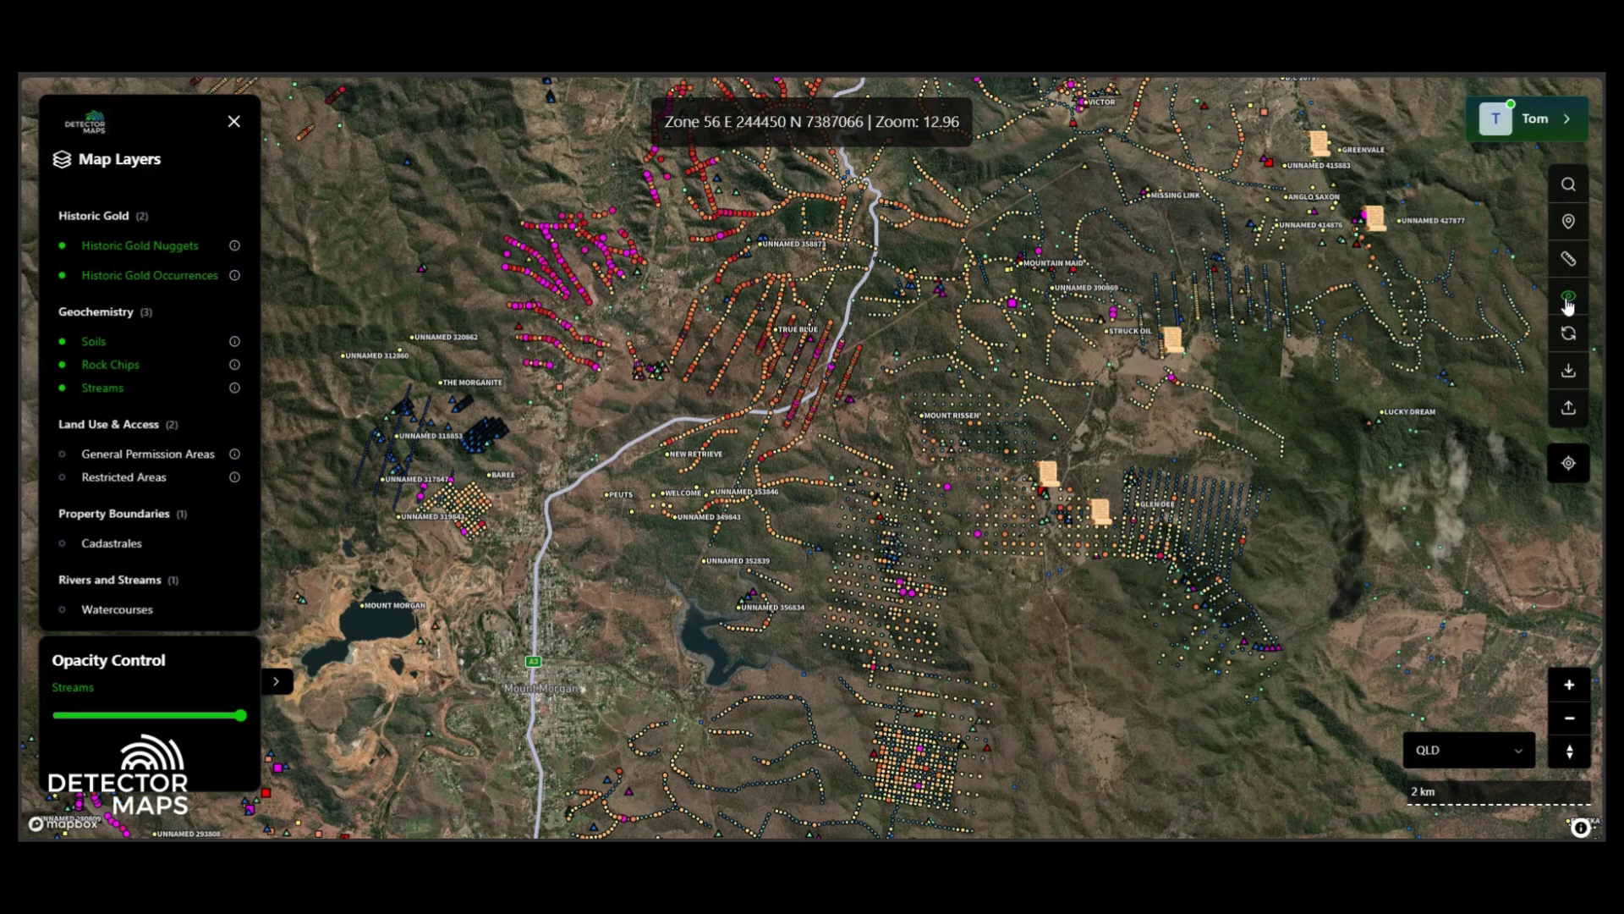
pyautogui.click(1569, 300)
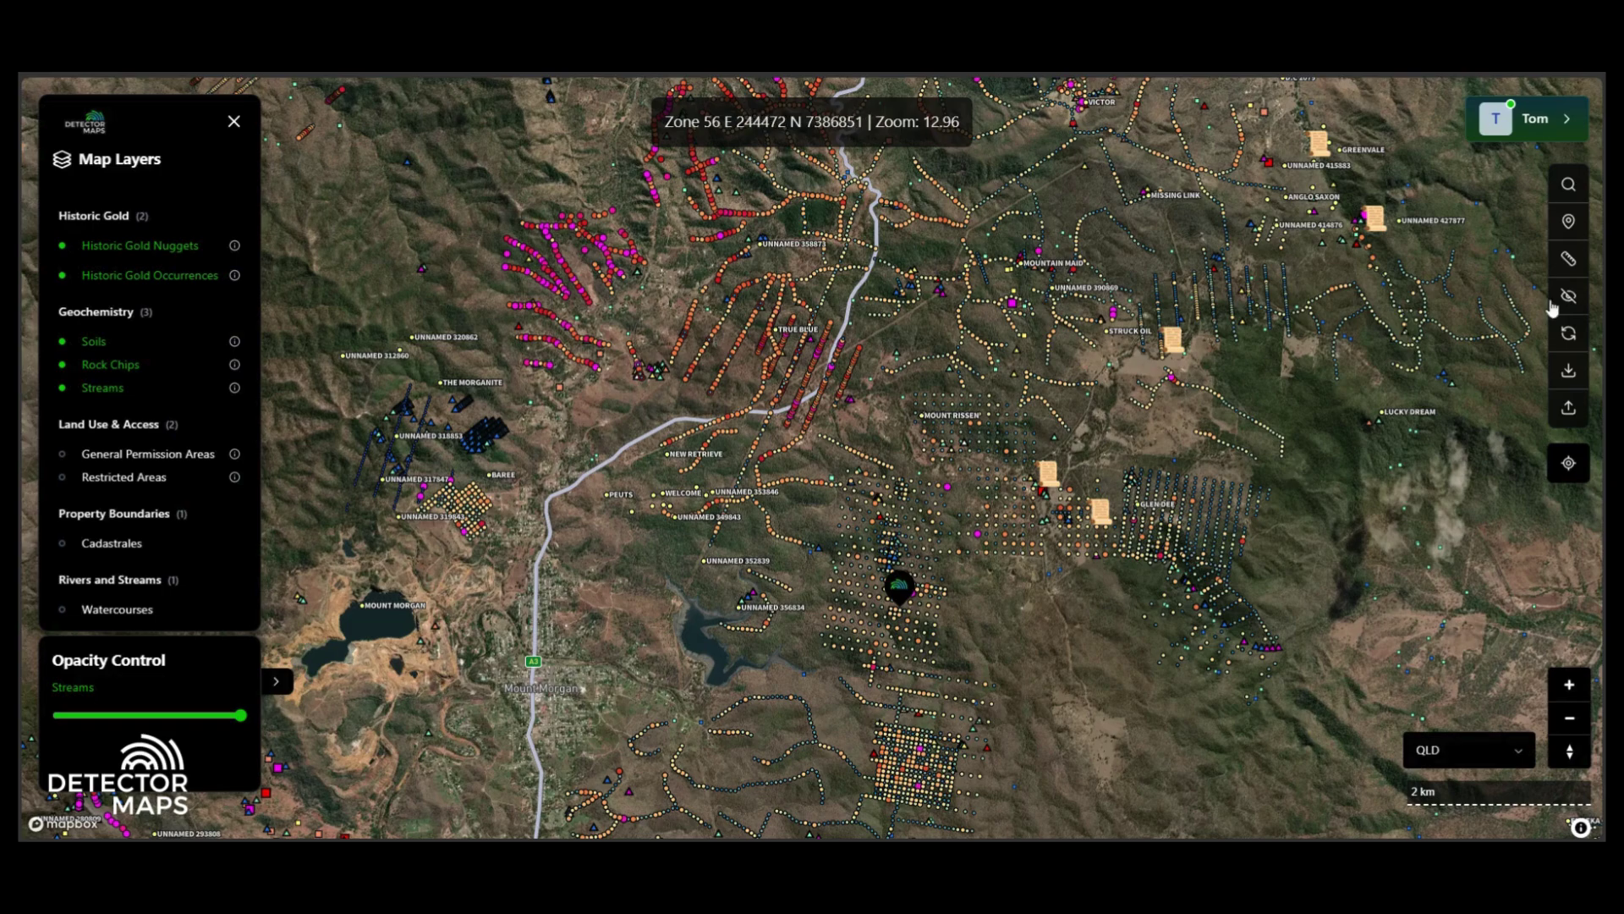
pyautogui.click(1568, 259)
pyautogui.click(537, 686)
pyautogui.click(591, 299)
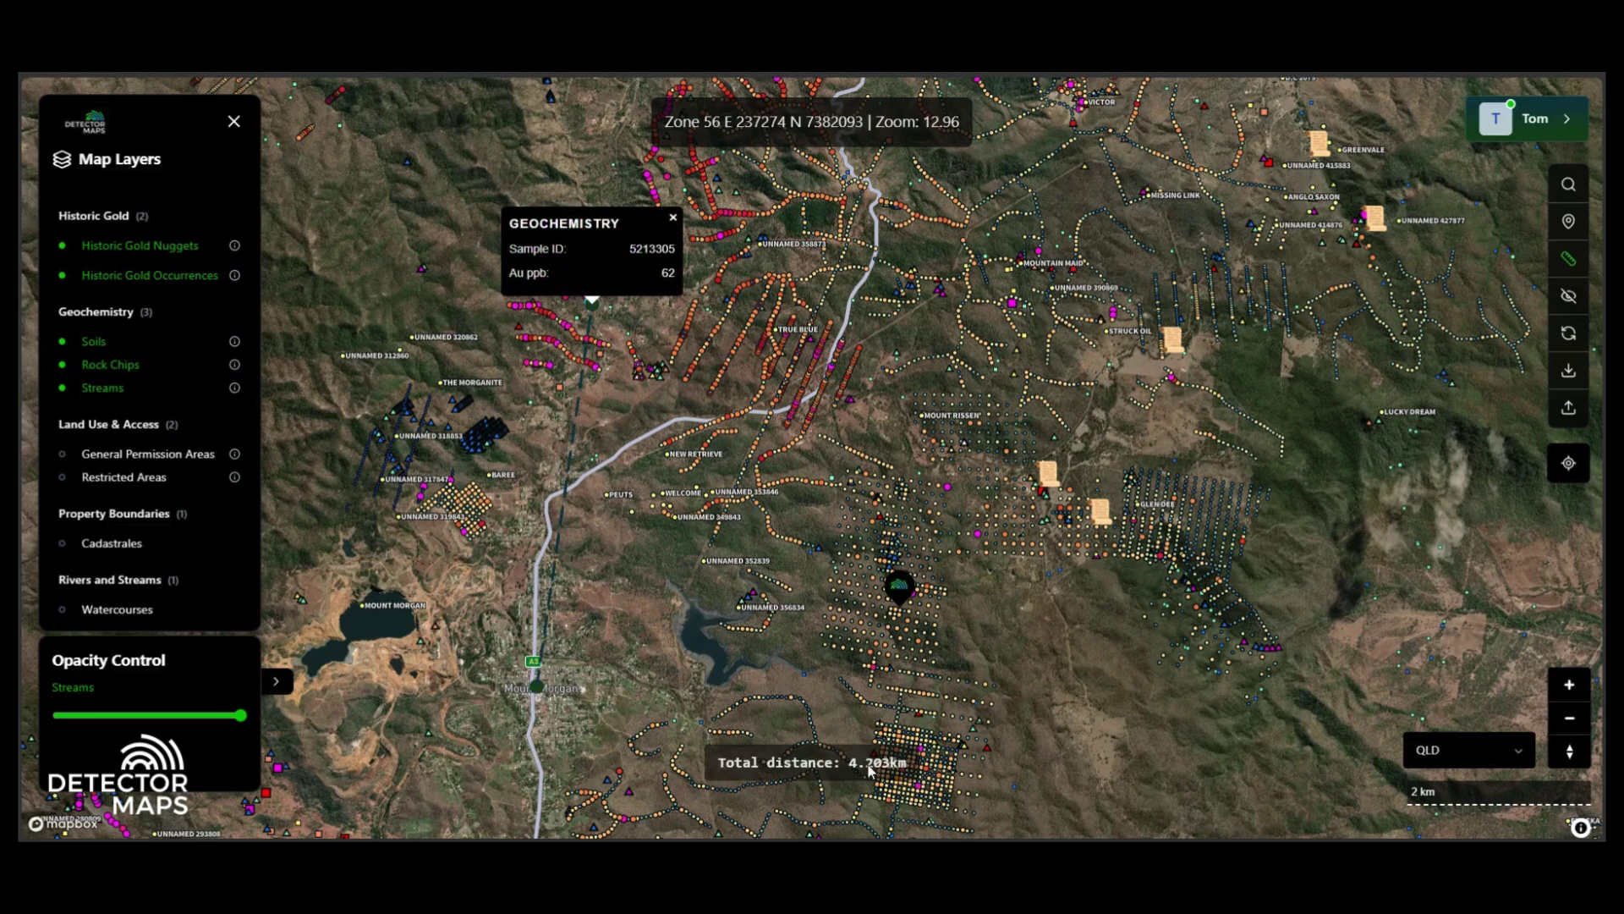
pyautogui.click(673, 218)
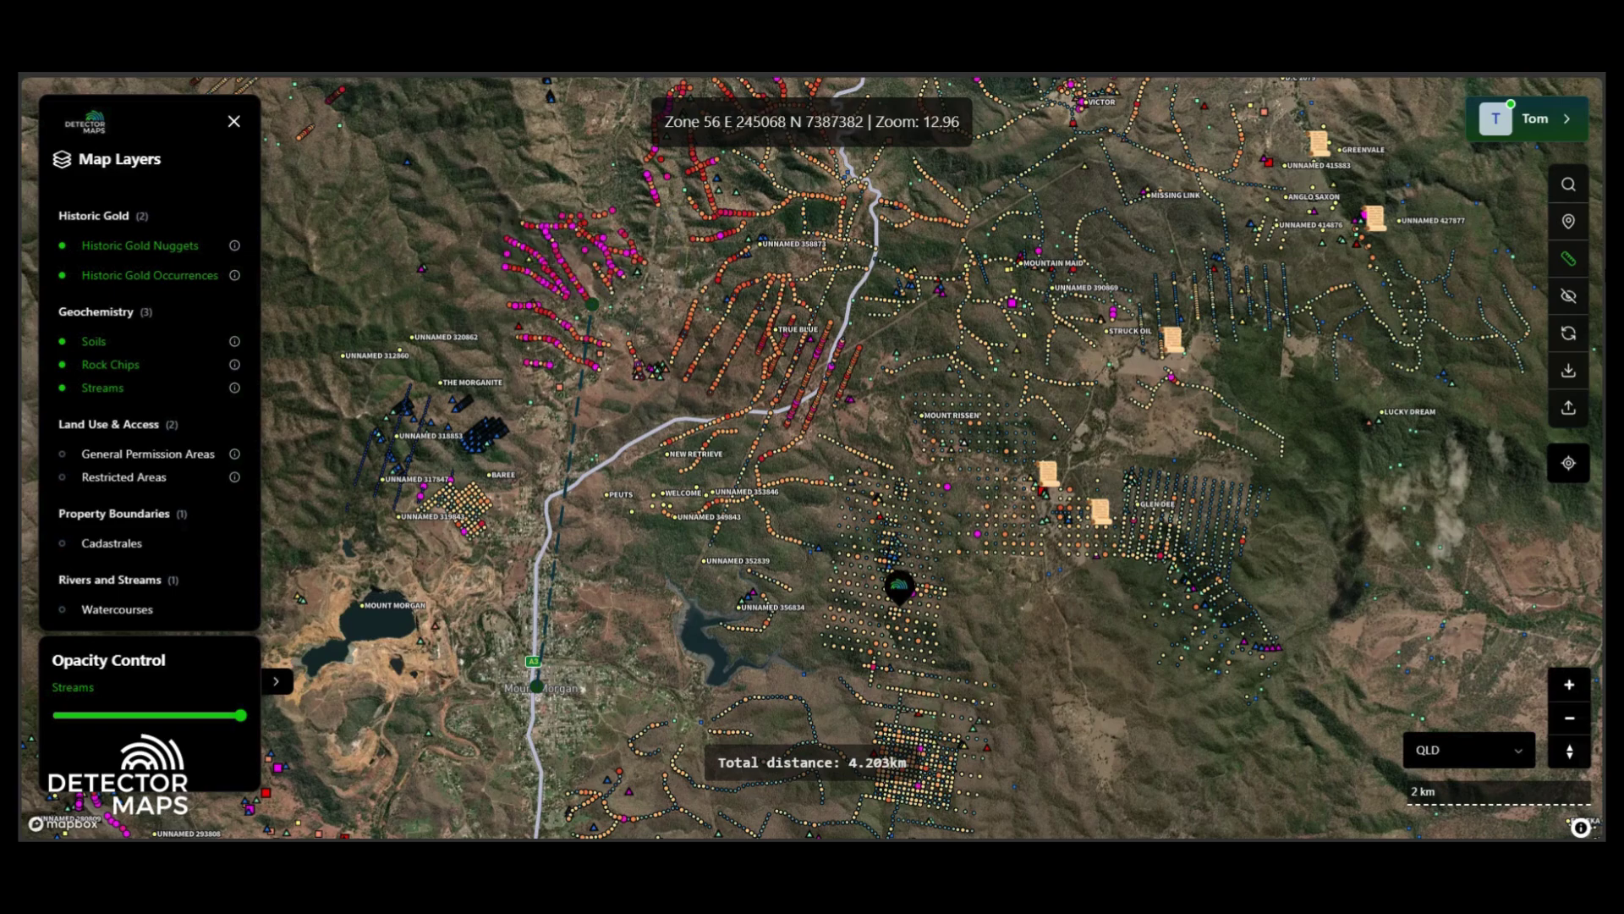
pyautogui.click(1572, 258)
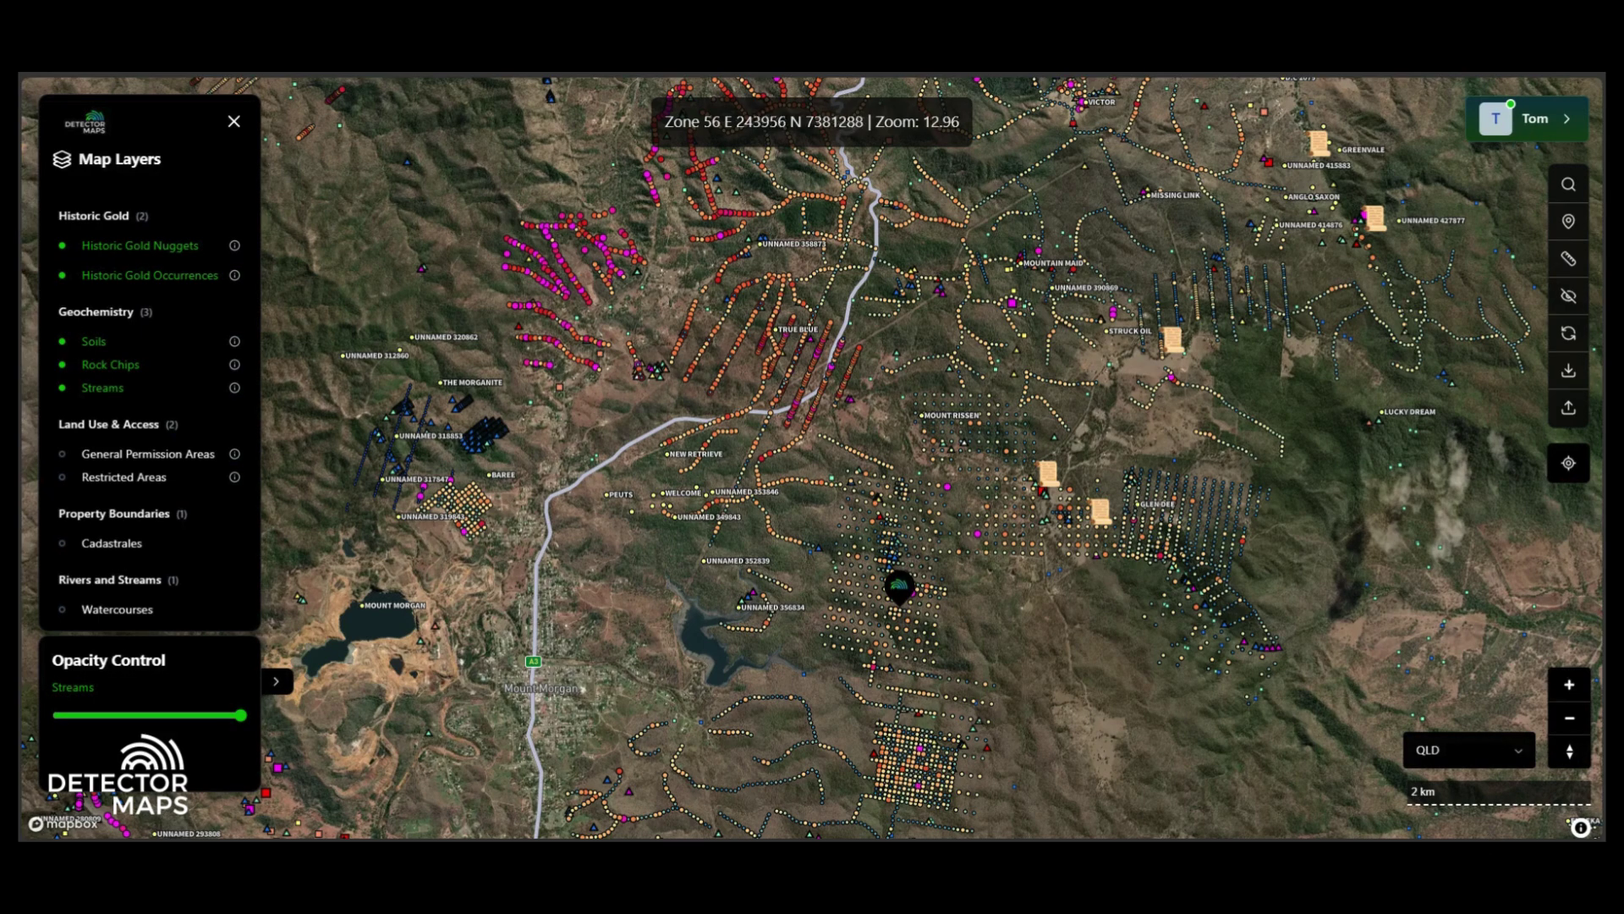
# Switch the map state to NSW and pan to bring more of the state into view.
pyautogui.click(1487, 750)
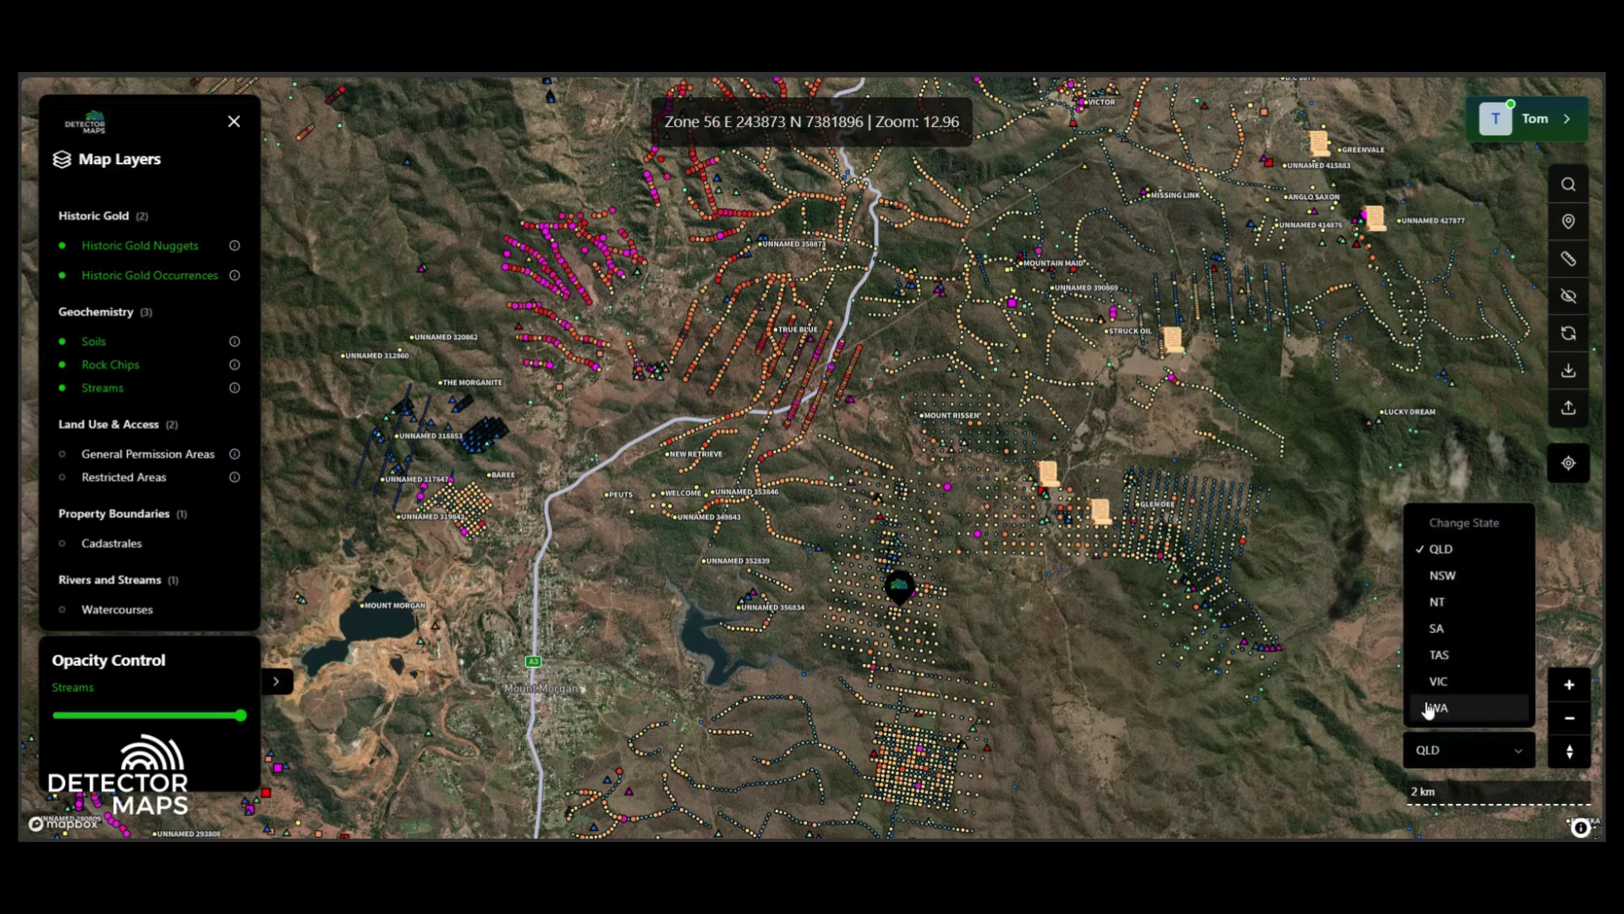
pyautogui.click(1445, 576)
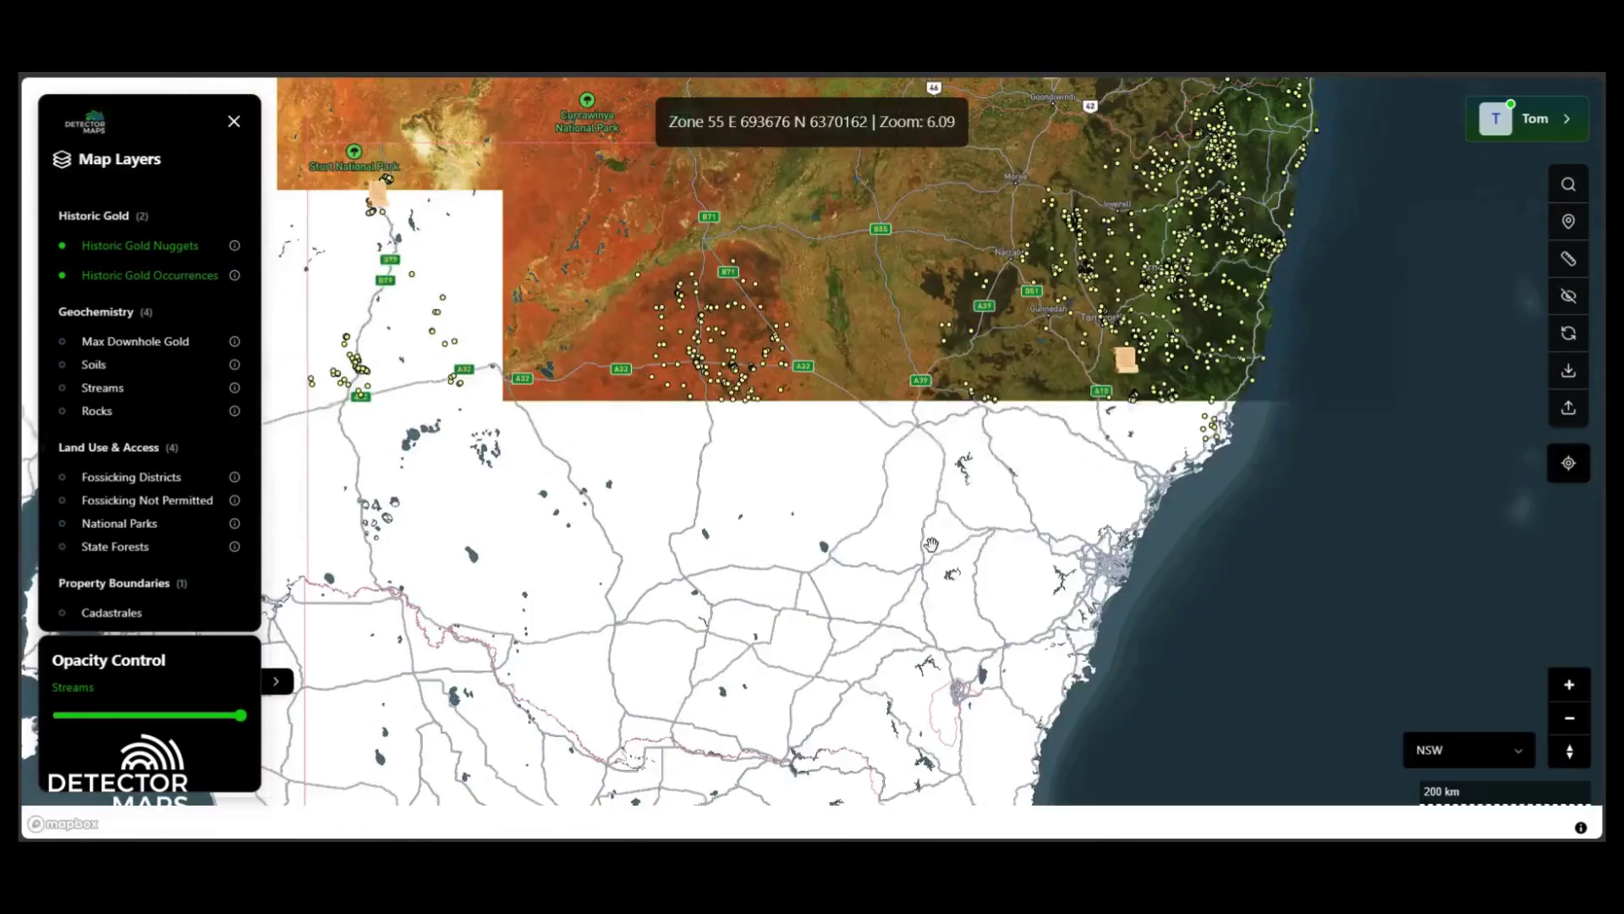
pyautogui.moveTo(930, 544); pyautogui.dragTo(997, 601)
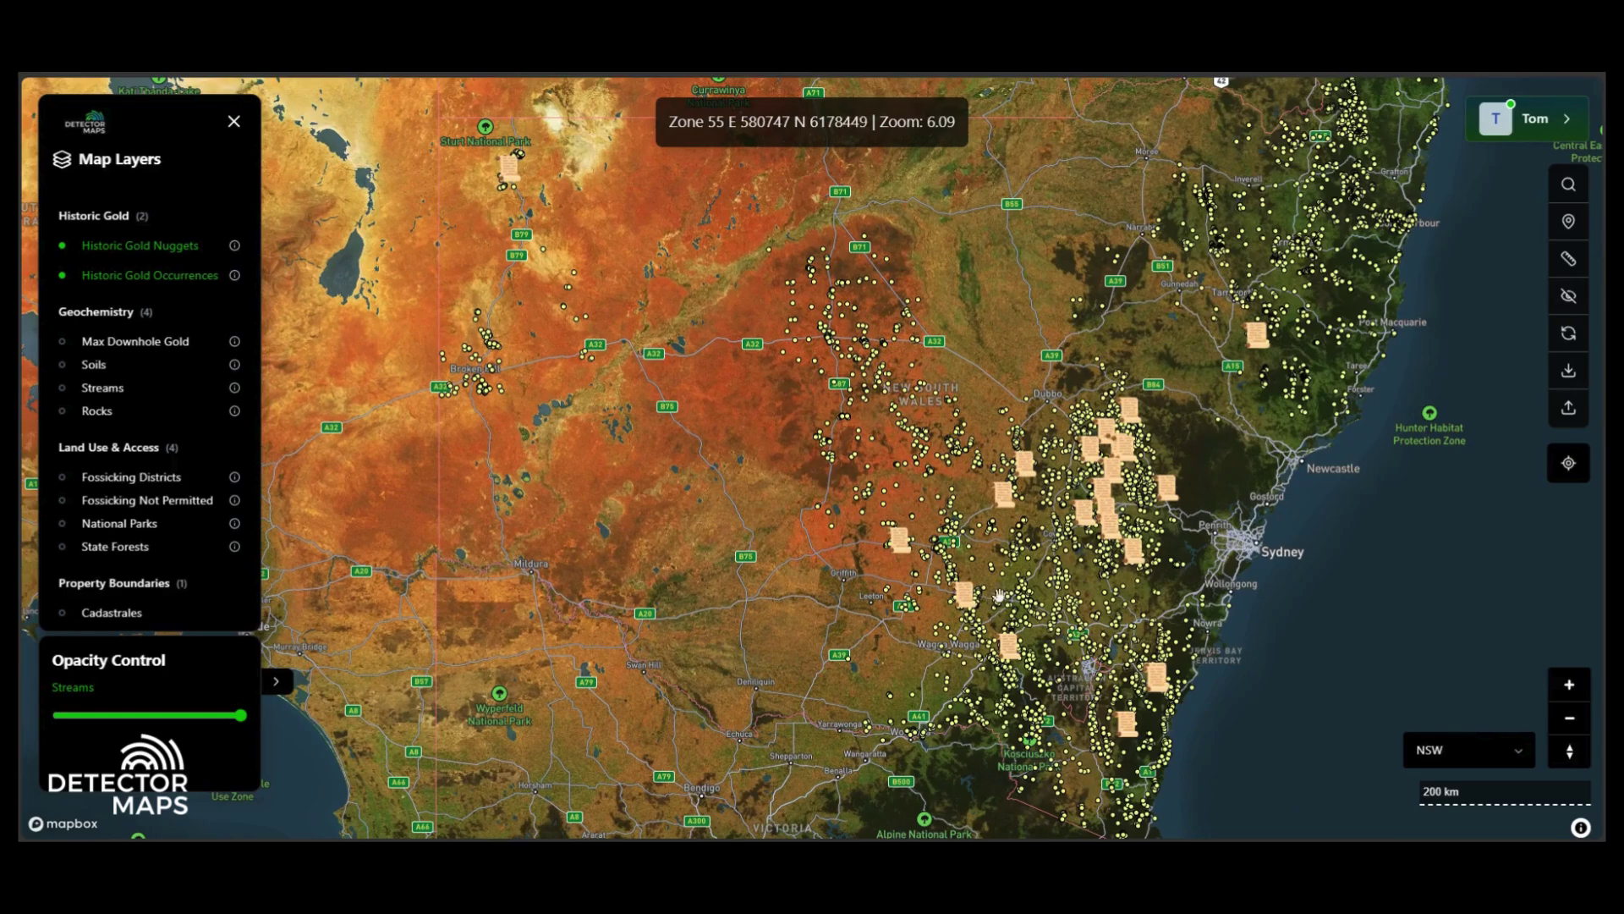
# Toggle the Mineral Titles layer on and then off again.
pyautogui.scroll(-1, 129, 493)
pyautogui.scroll(-1, 129, 492)
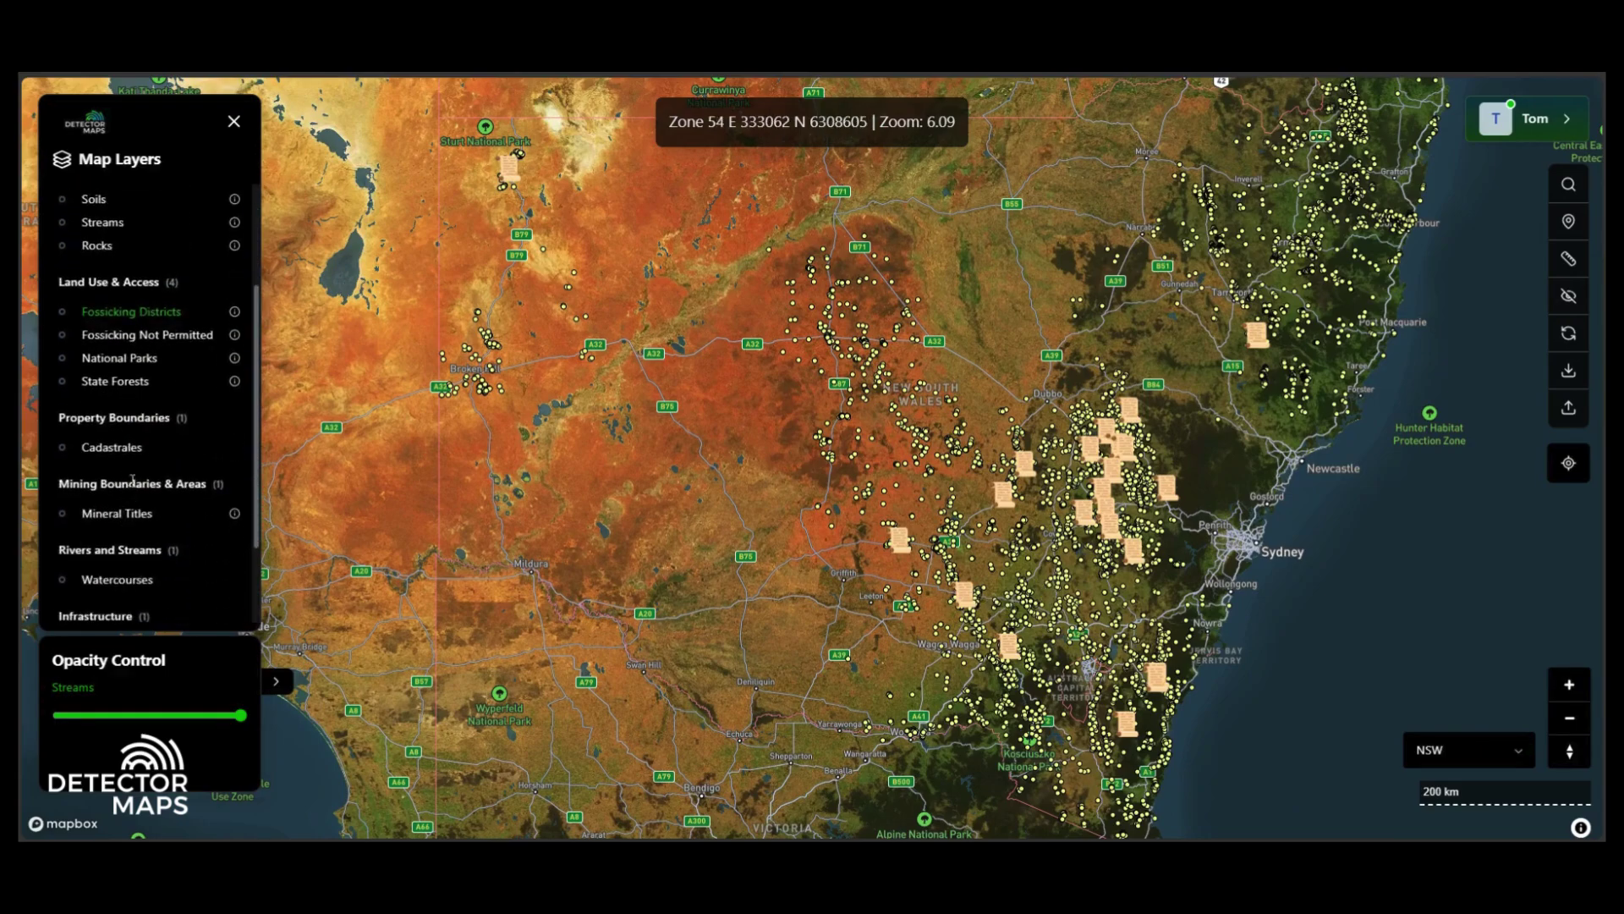
pyautogui.scroll(-1, 136, 474)
pyautogui.click(118, 431)
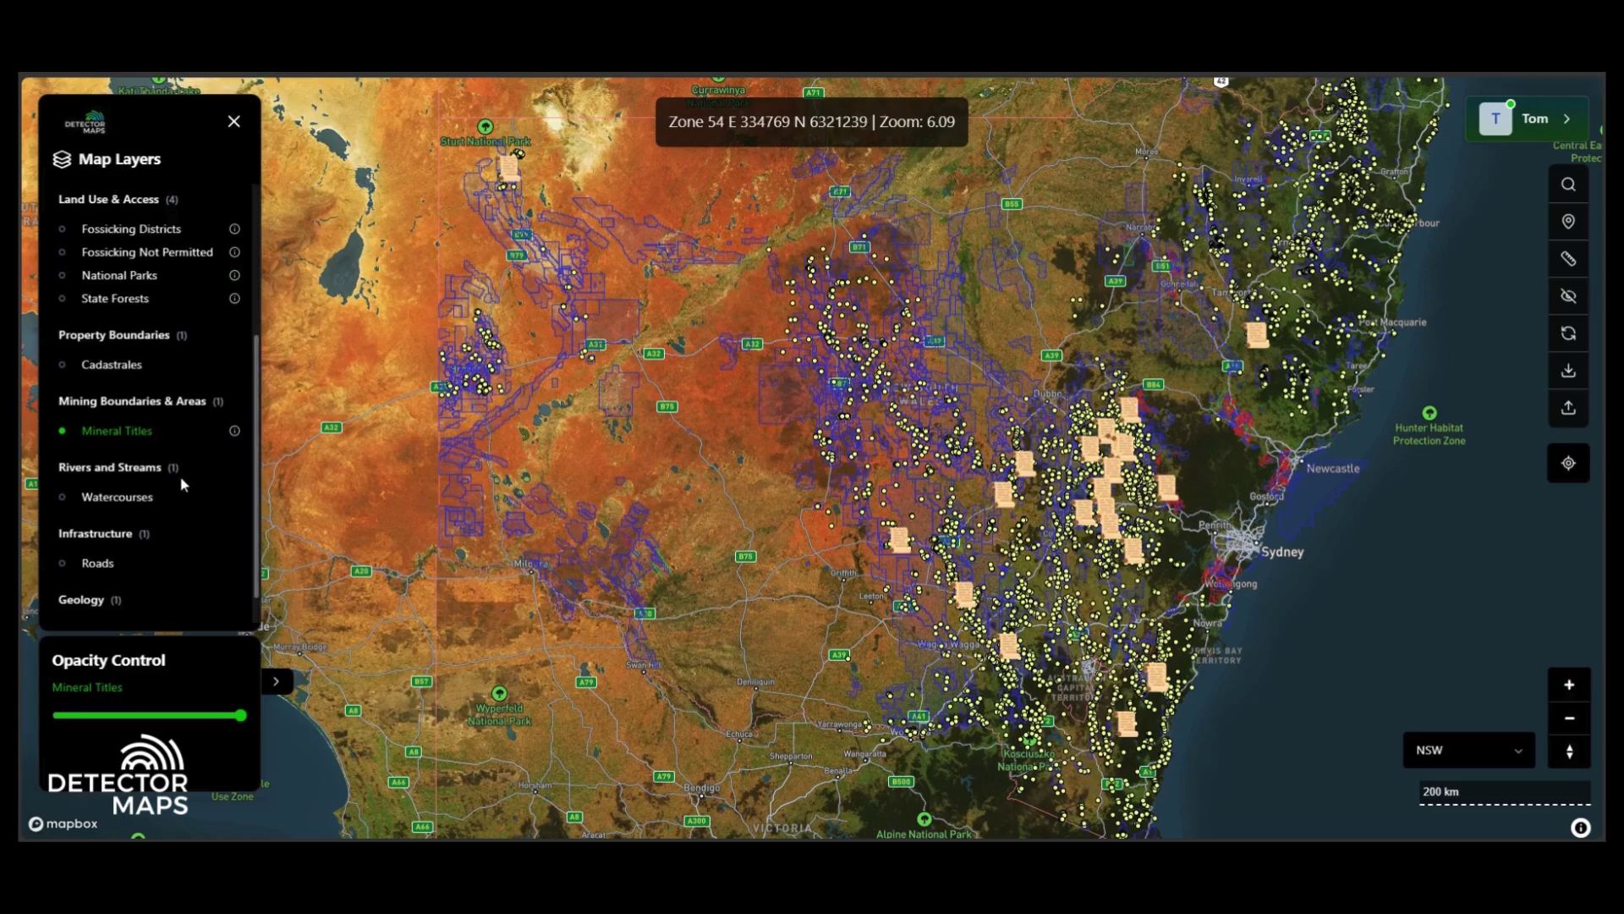
pyautogui.click(138, 439)
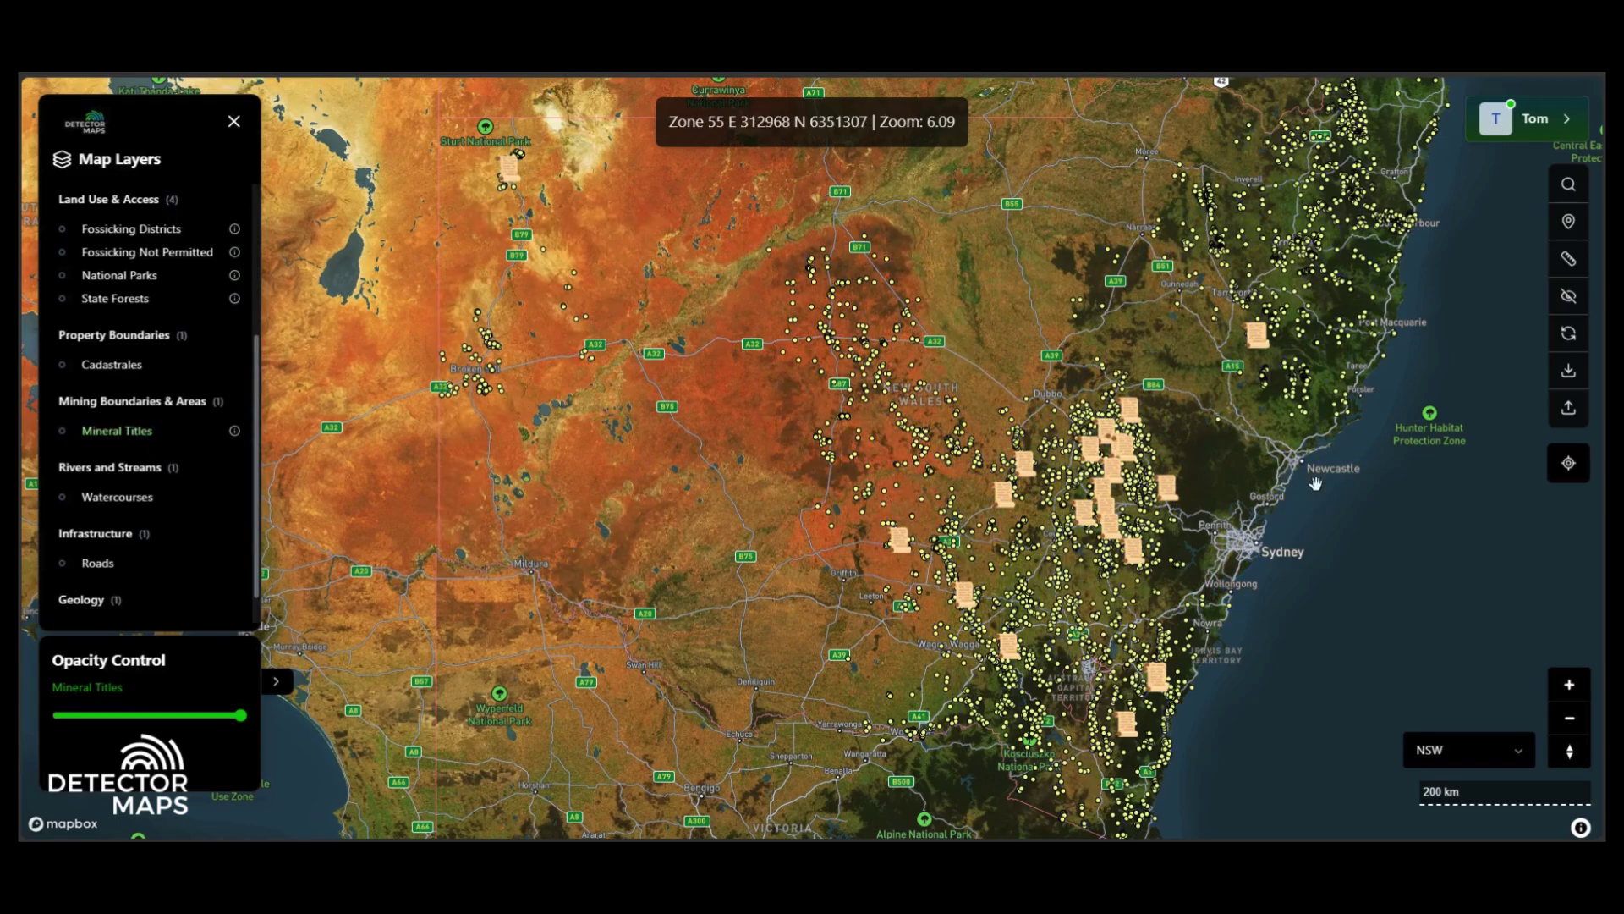
# Open the user account settings and expand the Waypoints Format list (KML, Shapefile, GeoPackage).
pyautogui.click(1533, 121)
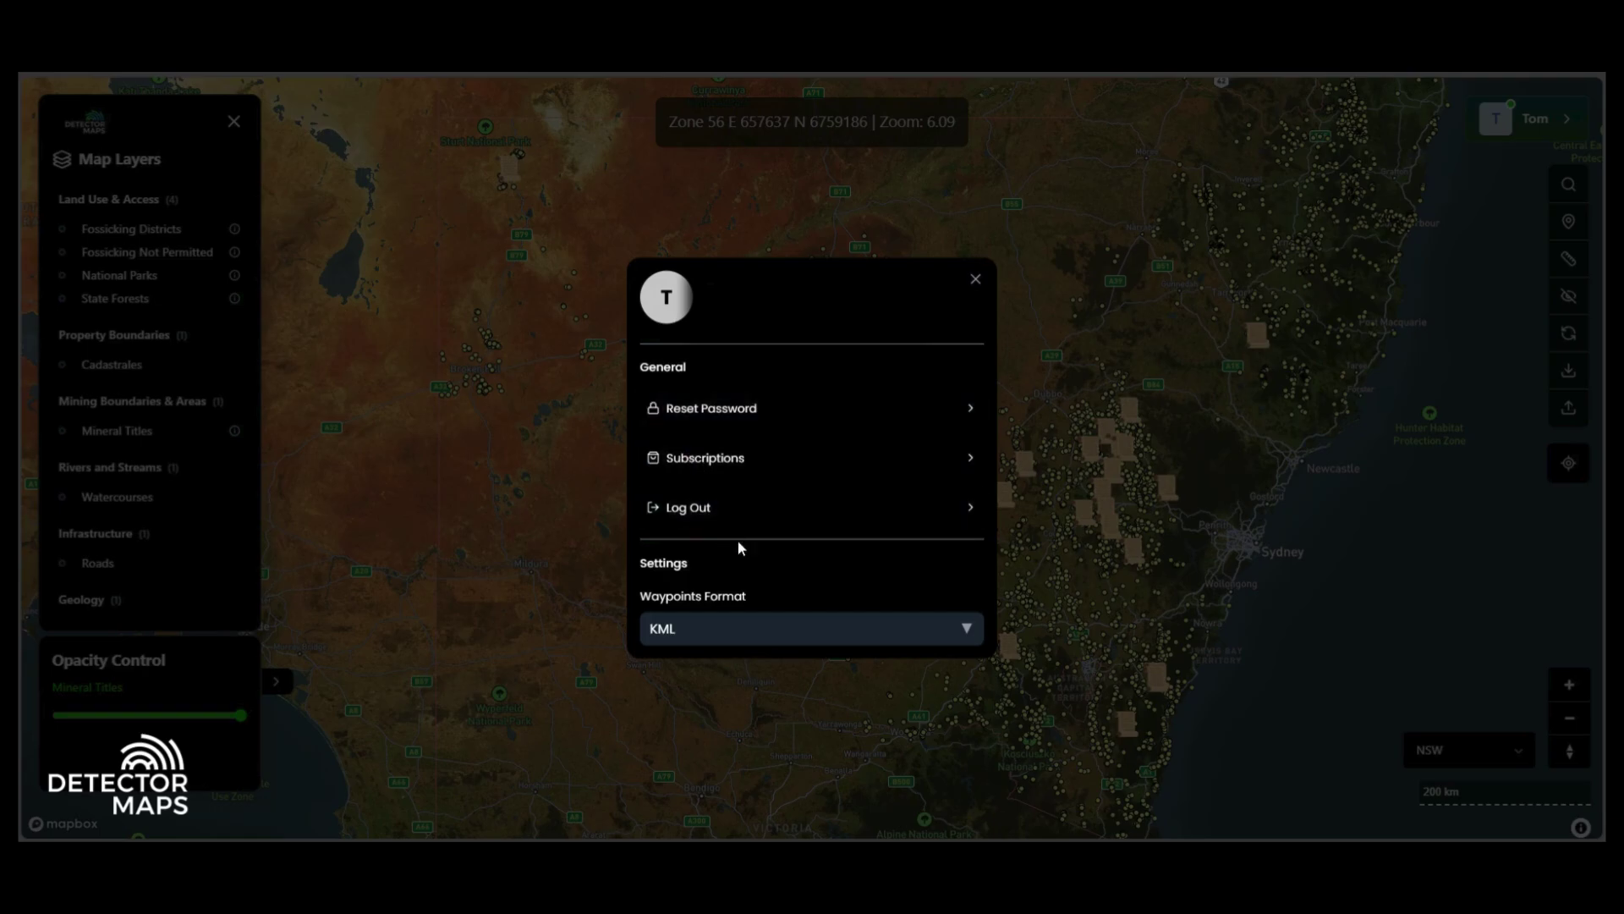
pyautogui.click(768, 626)
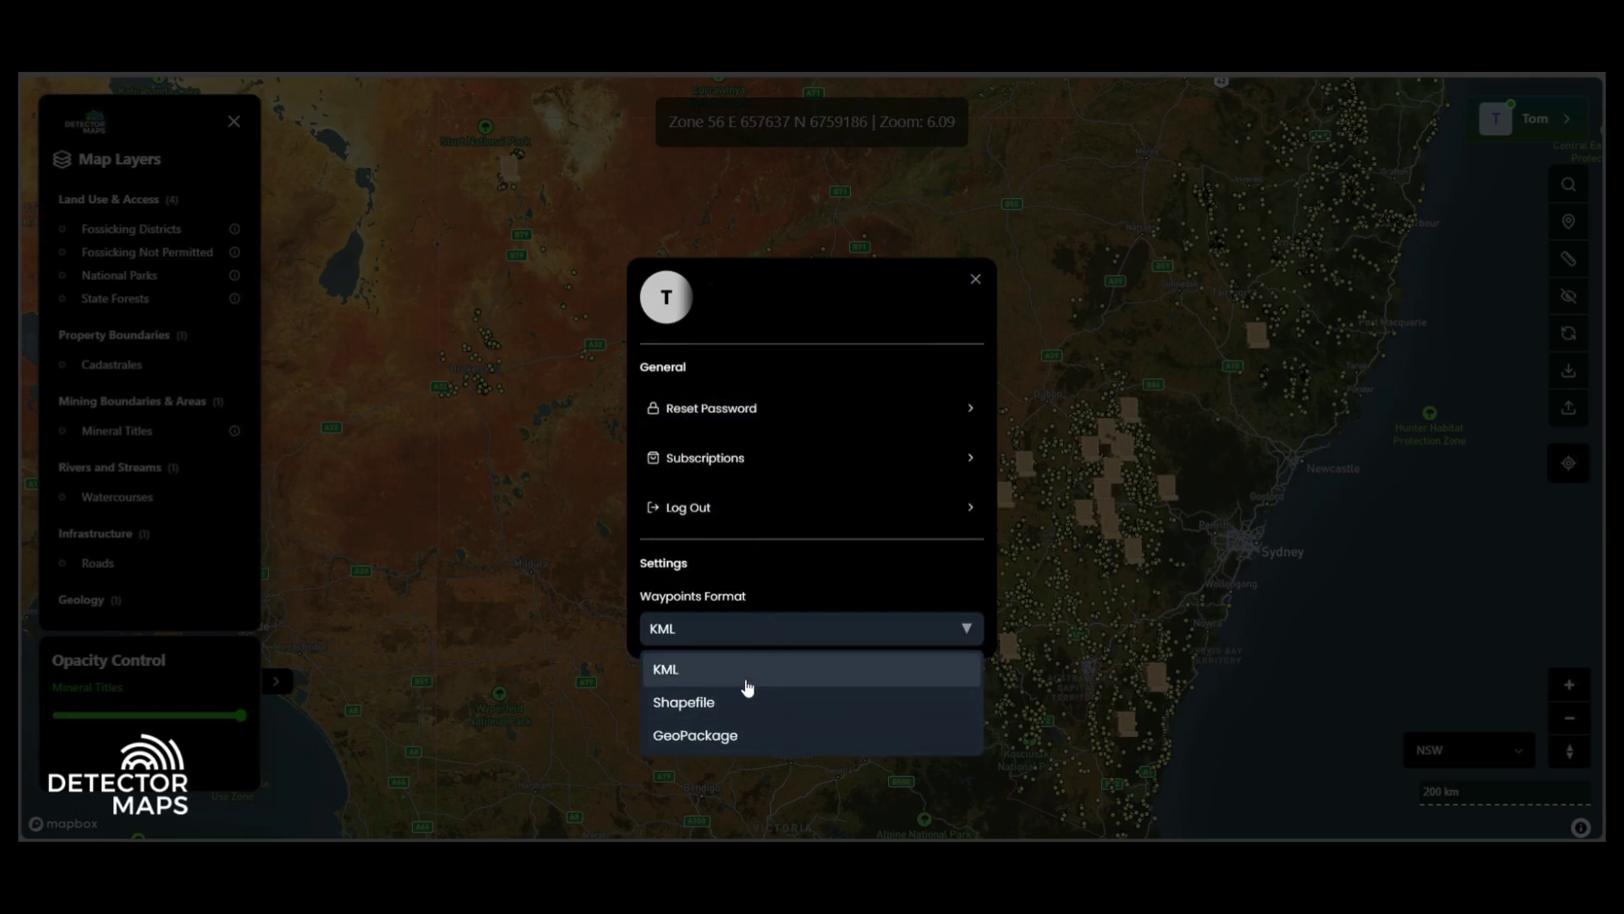